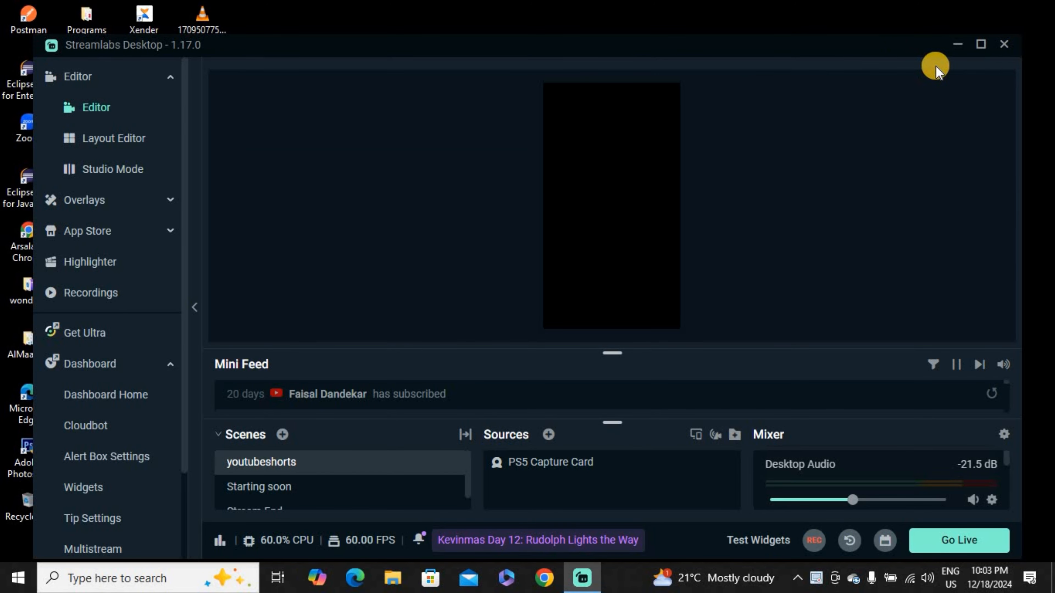
Step: Start adding a new Browser Source to the youtubeshorts scene
{"action": "left_click", "coordinate": [980, 44]}
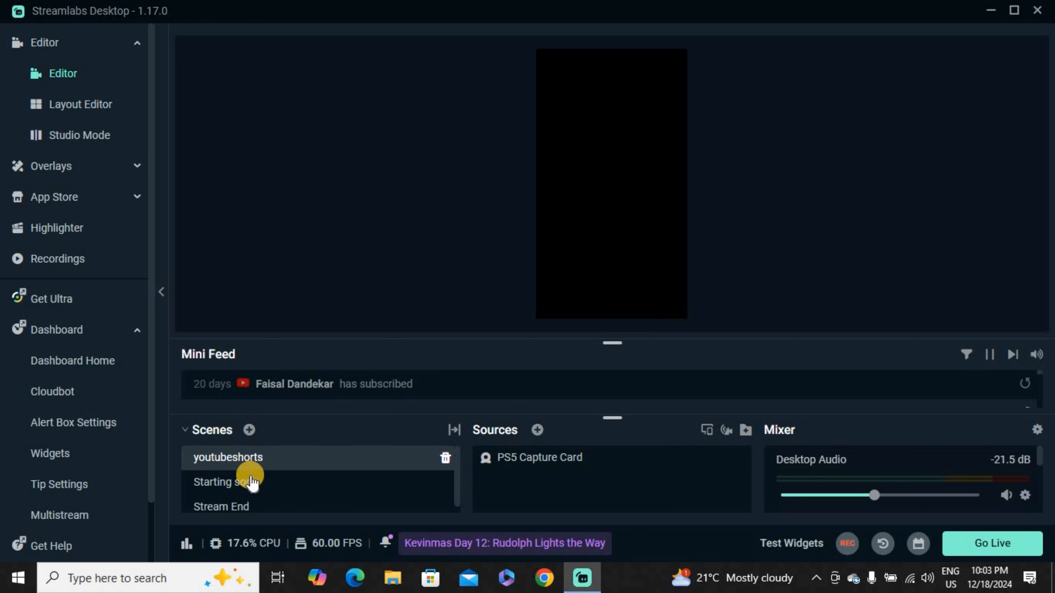
{"action": "left_click", "coordinate": [537, 431]}
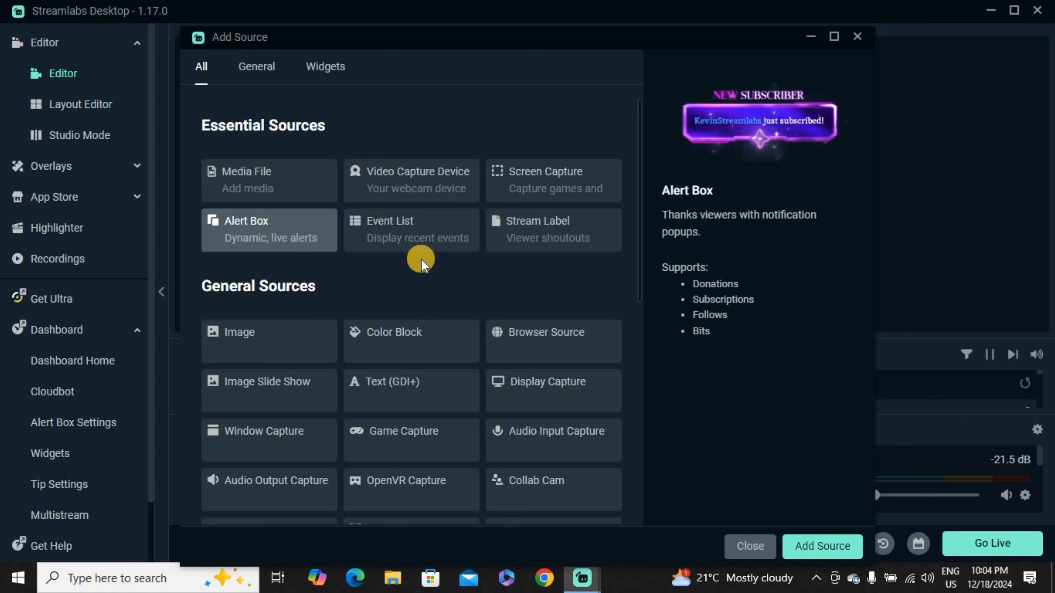
{"action": "scroll", "coordinate": [513, 318], "scroll_direction": "down", "scroll_amount": 2}
{"action": "left_click", "coordinate": [539, 261]}
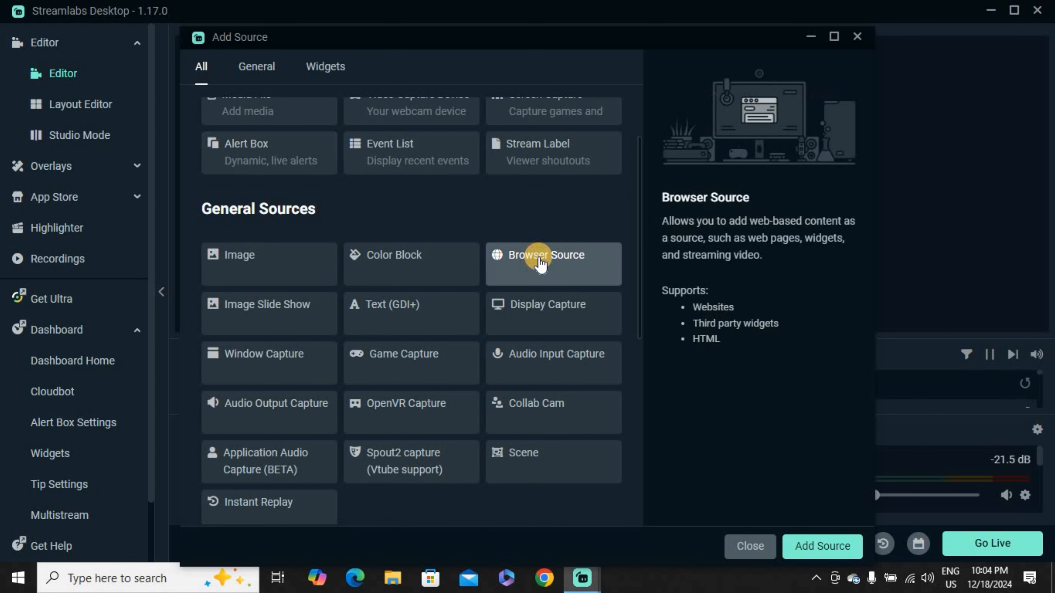
{"action": "left_click", "coordinate": [832, 546]}
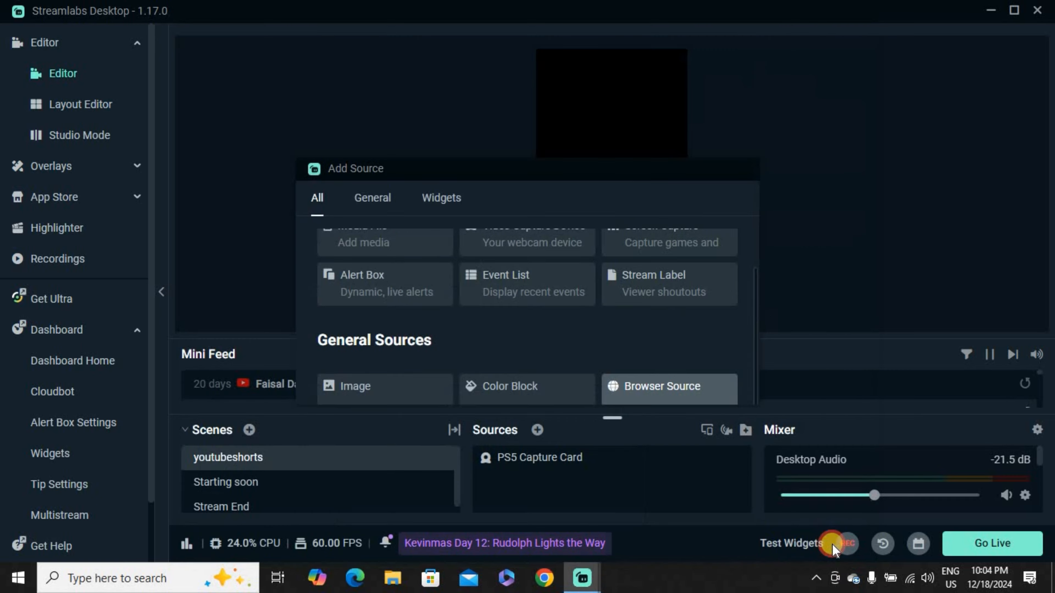
Step: Name the new source "Subs Live Count", add it, and clear its default URL
{"action": "left_click_drag", "start_coordinate": [405, 267], "coordinate": [218, 287]}
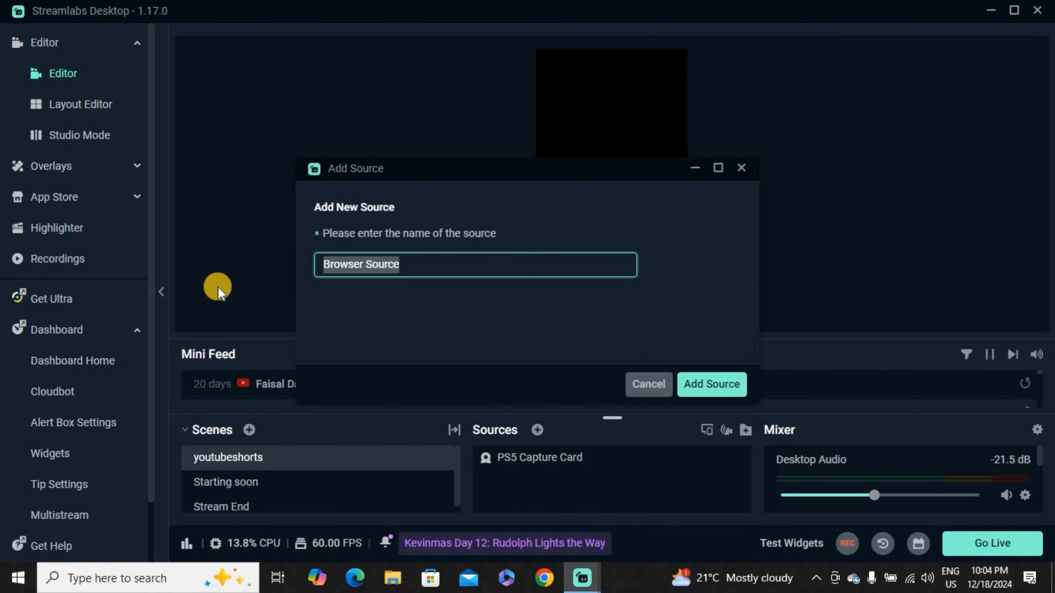
{"action": "type", "text": "Subs "}
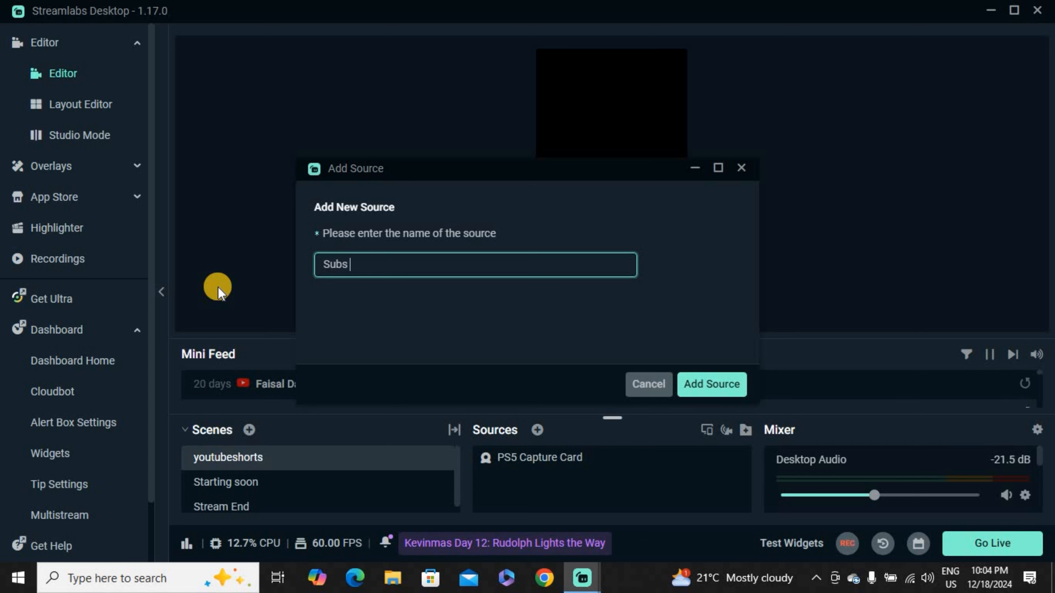
{"action": "type", "text": "Live Count"}
{"action": "left_click", "coordinate": [694, 383]}
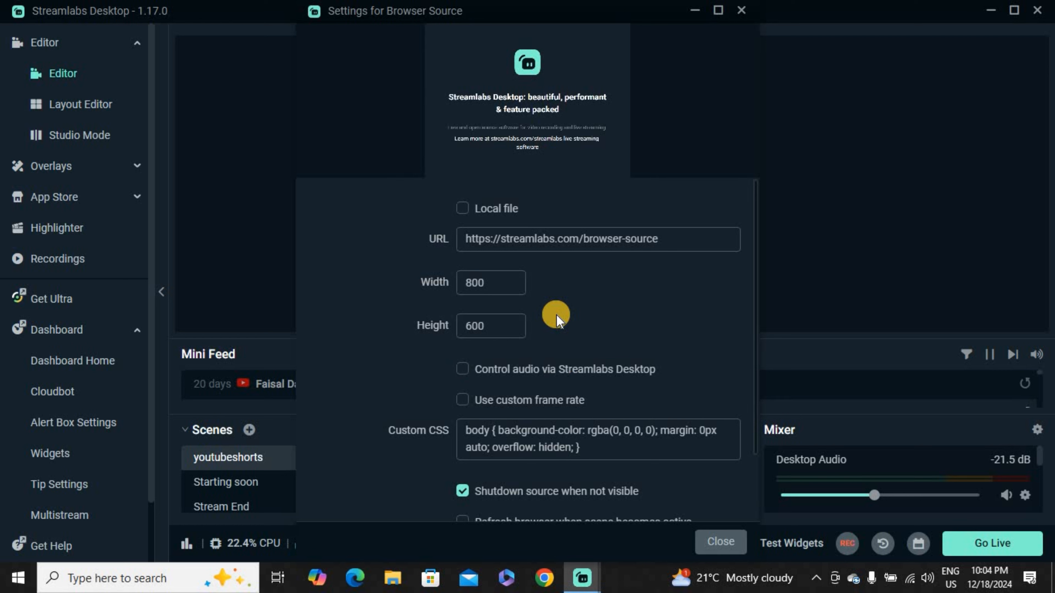
{"action": "left_click_drag", "start_coordinate": [664, 241], "coordinate": [428, 225]}
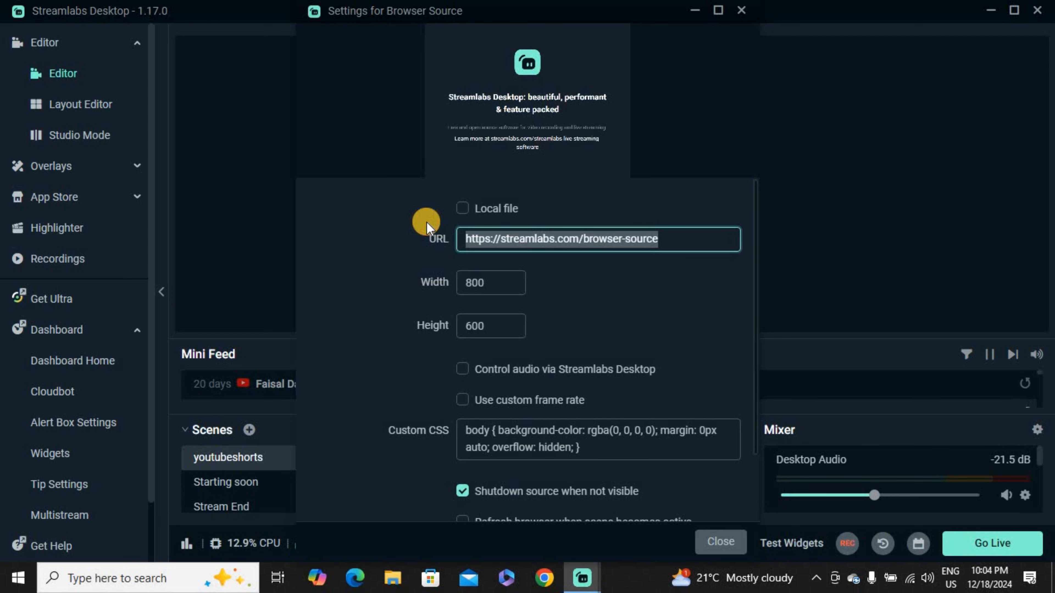
{"action": "key", "text": "BackSpace"}
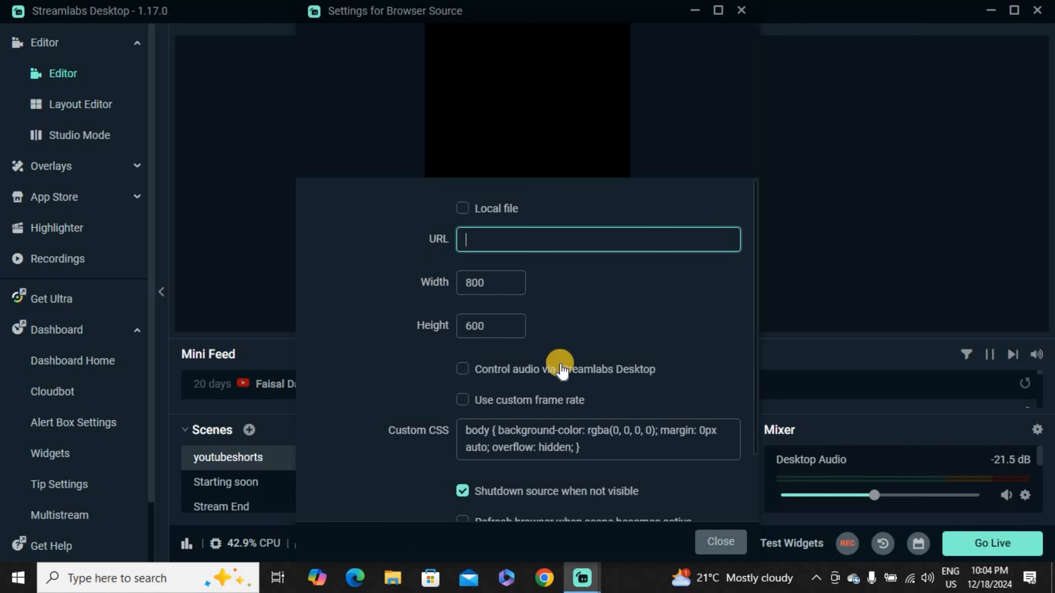
Step: Switch to Google Chrome and open your own channel page on YouTube
{"action": "left_click", "coordinate": [543, 576]}
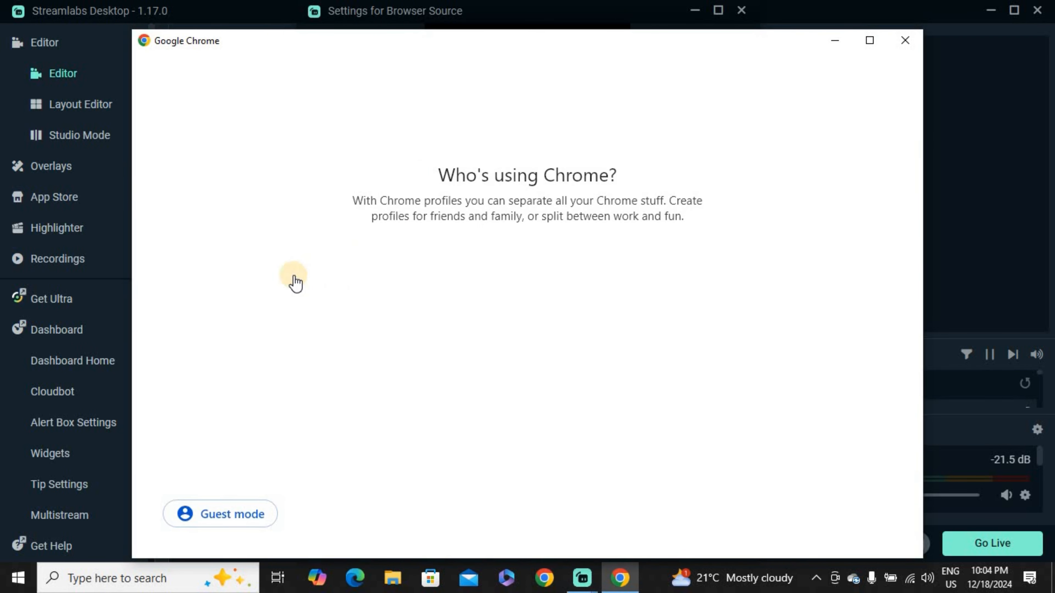
{"action": "left_click", "coordinate": [290, 279]}
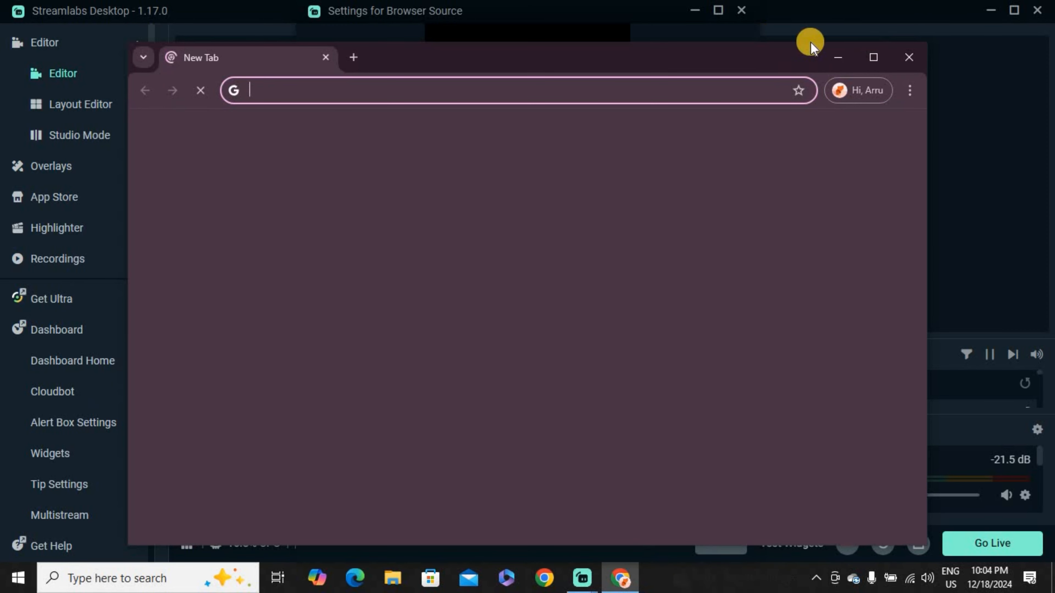
{"action": "left_click", "coordinate": [874, 61]}
{"action": "left_click", "coordinate": [248, 398]}
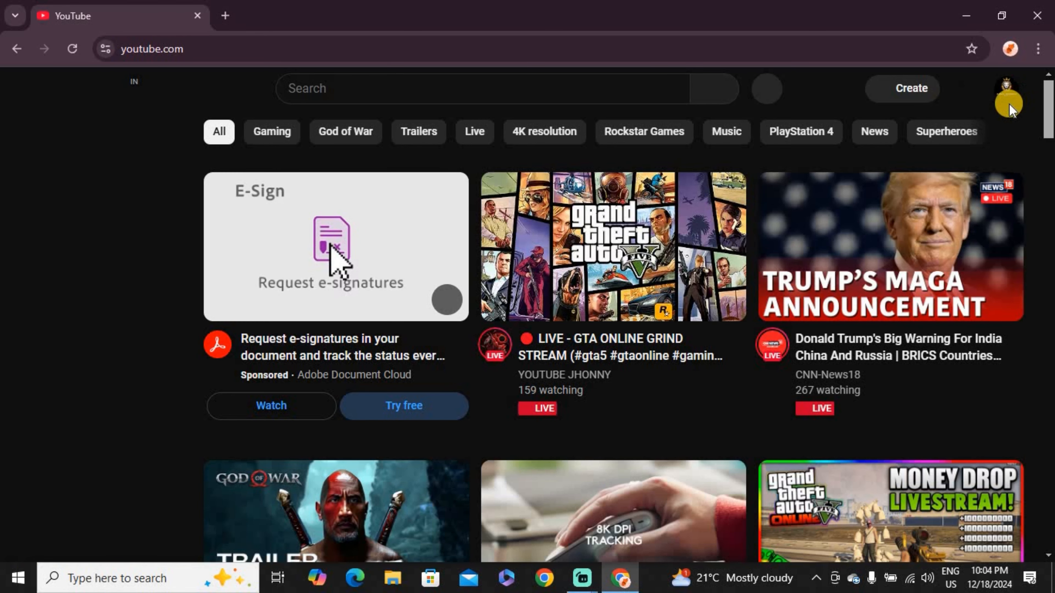
{"action": "left_click", "coordinate": [1006, 90]}
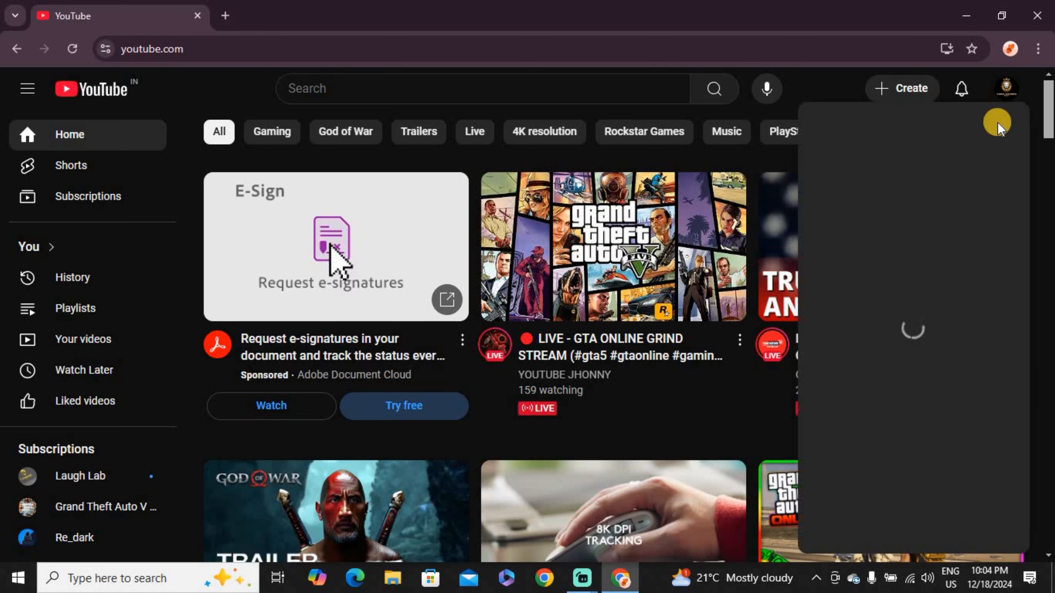
{"action": "left_click", "coordinate": [860, 132]}
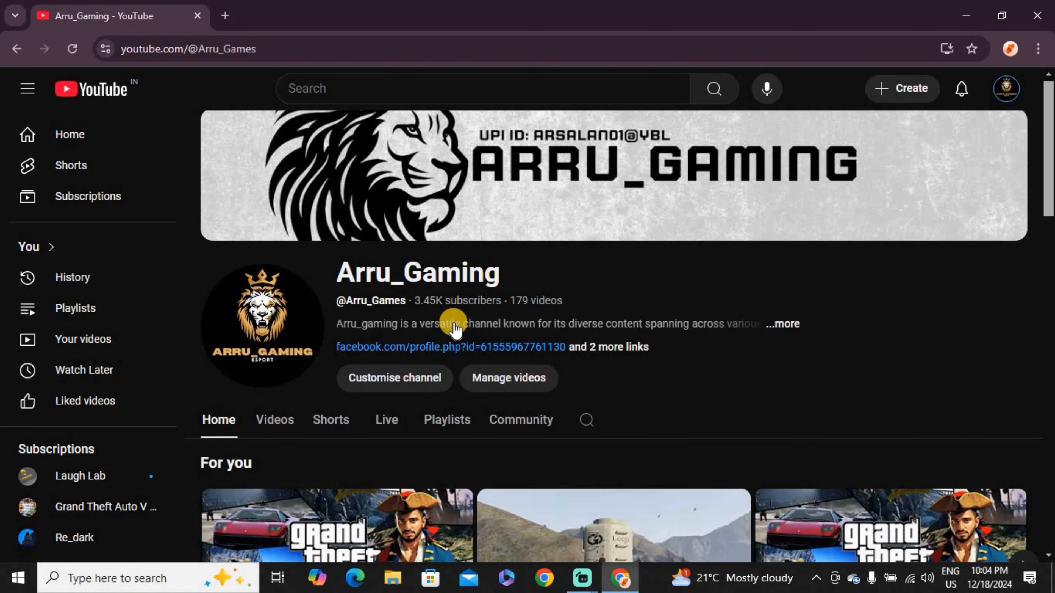
Step: Go from the channel page to its YouTube Studio analytics and show the live subscriber count
{"action": "scroll", "coordinate": [530, 247], "scroll_direction": "down", "scroll_amount": 2}
{"action": "scroll", "coordinate": [389, 339], "scroll_direction": "up", "scroll_amount": 2}
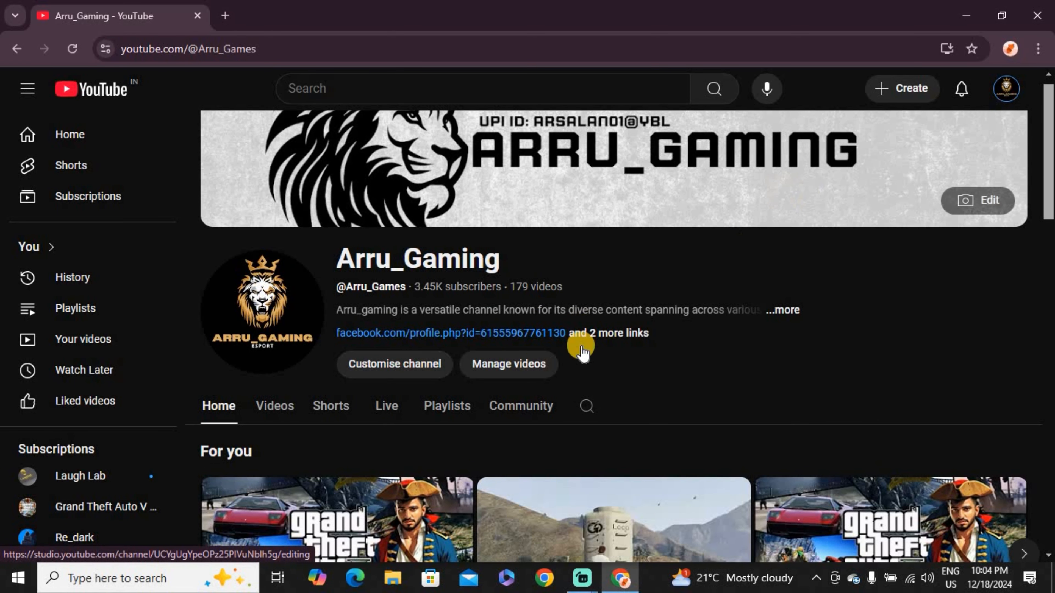
{"action": "left_click", "coordinate": [426, 364]}
{"action": "left_click", "coordinate": [113, 13]}
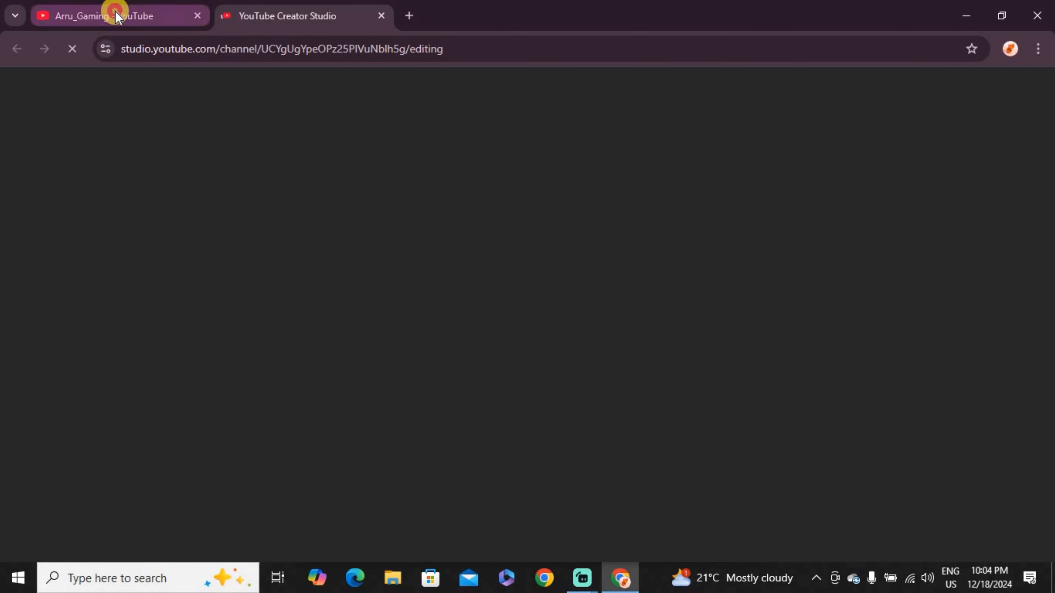
{"action": "left_click", "coordinate": [293, 6]}
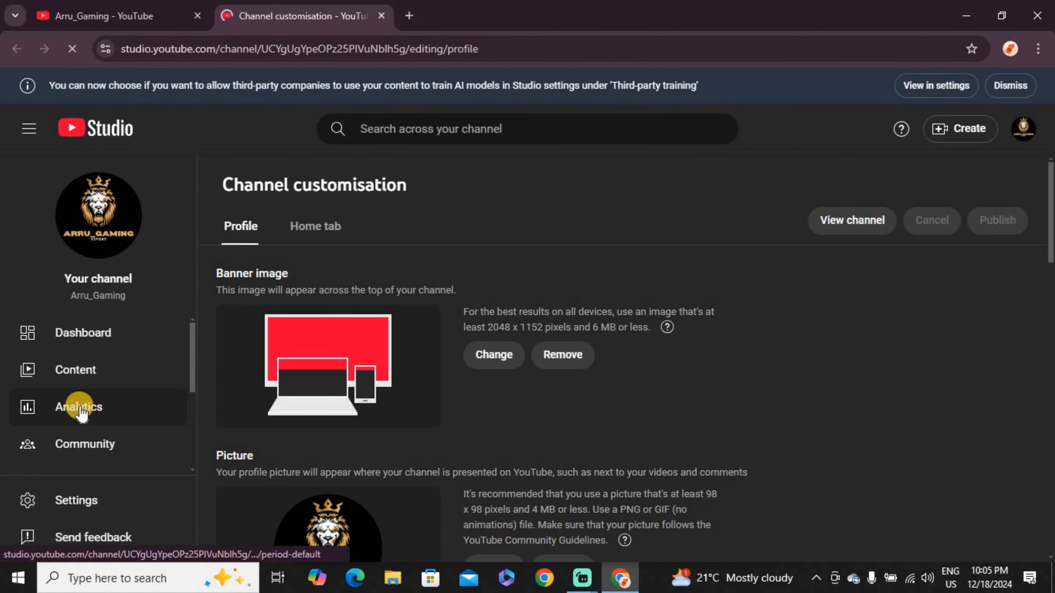
{"action": "left_click", "coordinate": [69, 408]}
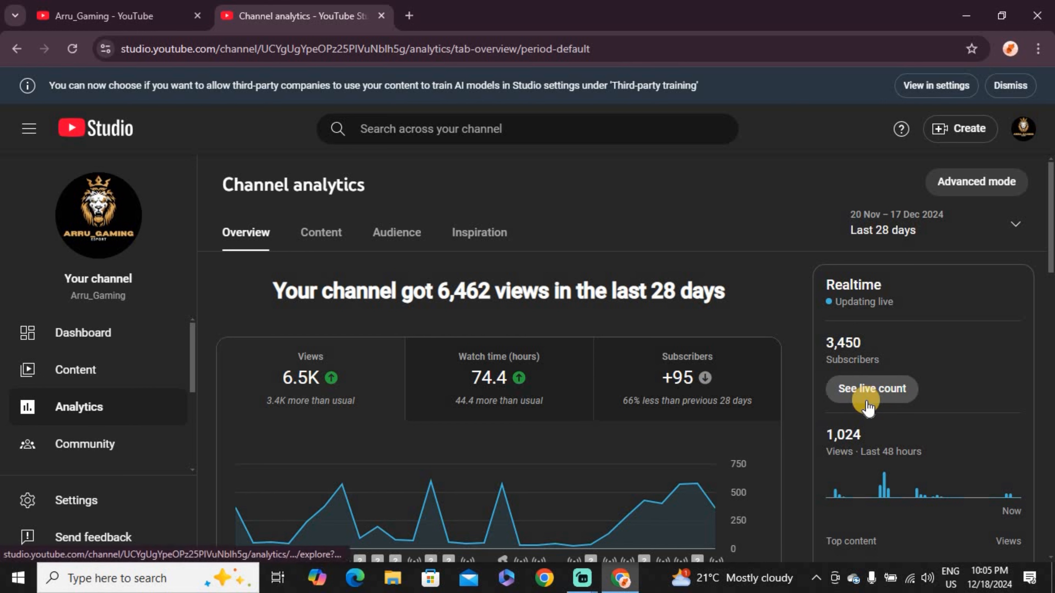
{"action": "left_click", "coordinate": [886, 400]}
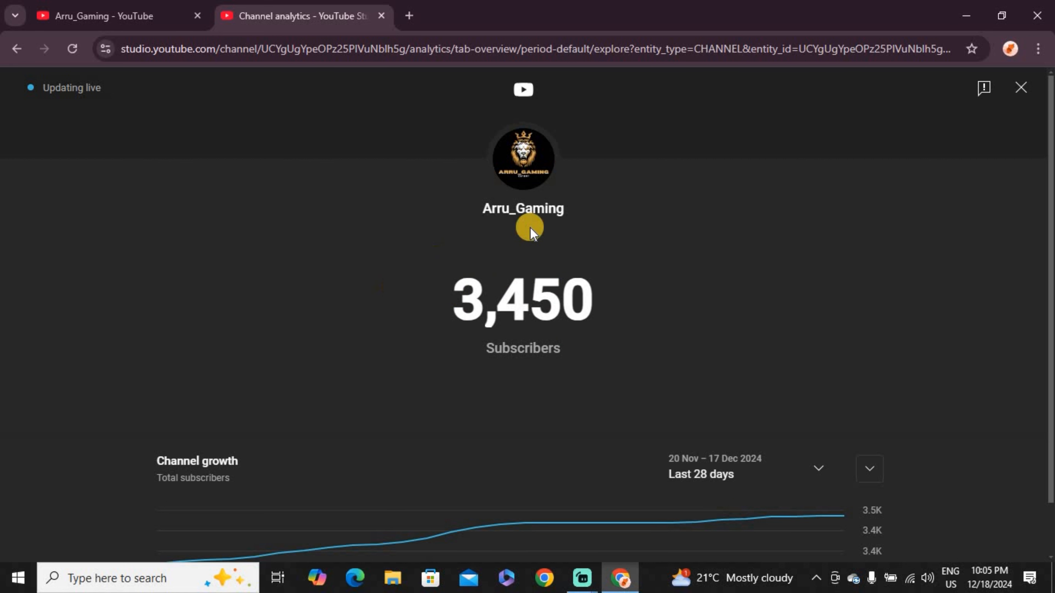
Step: Try using the live subscriber count page's address as the browser source's URL in Streamlabs Desktop
{"action": "left_click", "coordinate": [650, 52]}
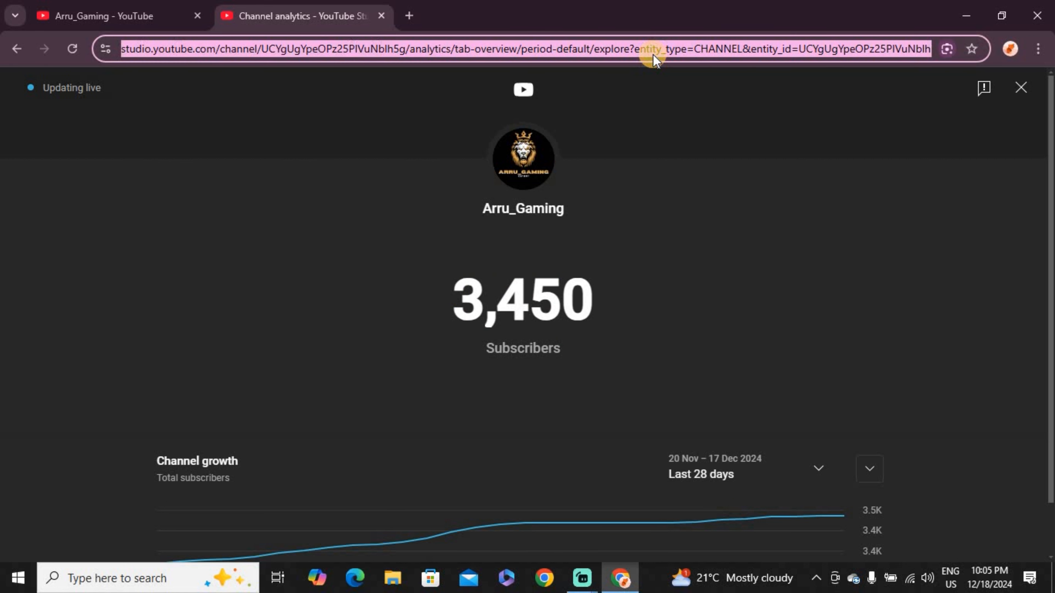
{"action": "left_click", "coordinate": [582, 577]}
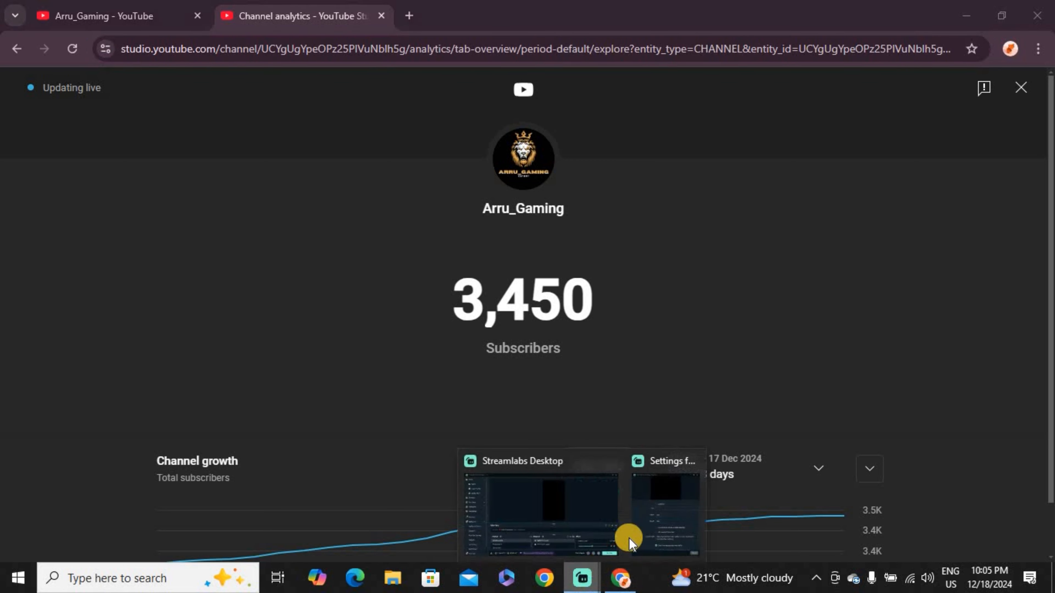
{"action": "left_click", "coordinate": [650, 538]}
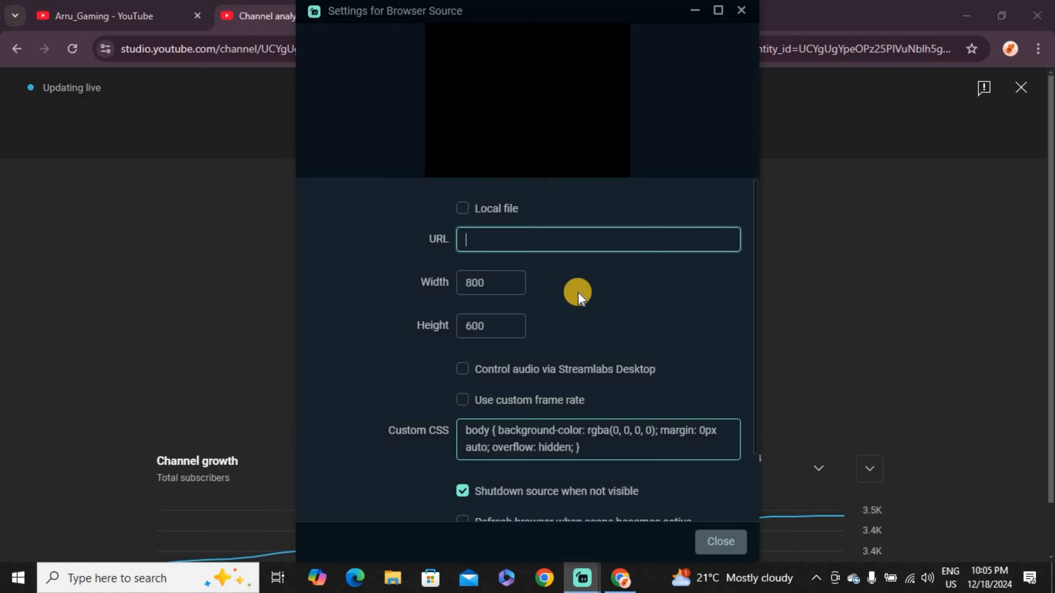
{"action": "left_click", "coordinate": [569, 250]}
{"action": "type", "text": "https://studio.youtube.com/channel/UCYgUgYpeOPz25PIVuNblh5g/analytics/tab-overview/period-default/explore?entity_type=CHANNEL&entity_id=UCYgUgYpeOPz25PIVuNblh5g&time_period=4_weeks&explore_type=SUBSCRIBERS"}
{"action": "key", "text": "alt+Tab"}
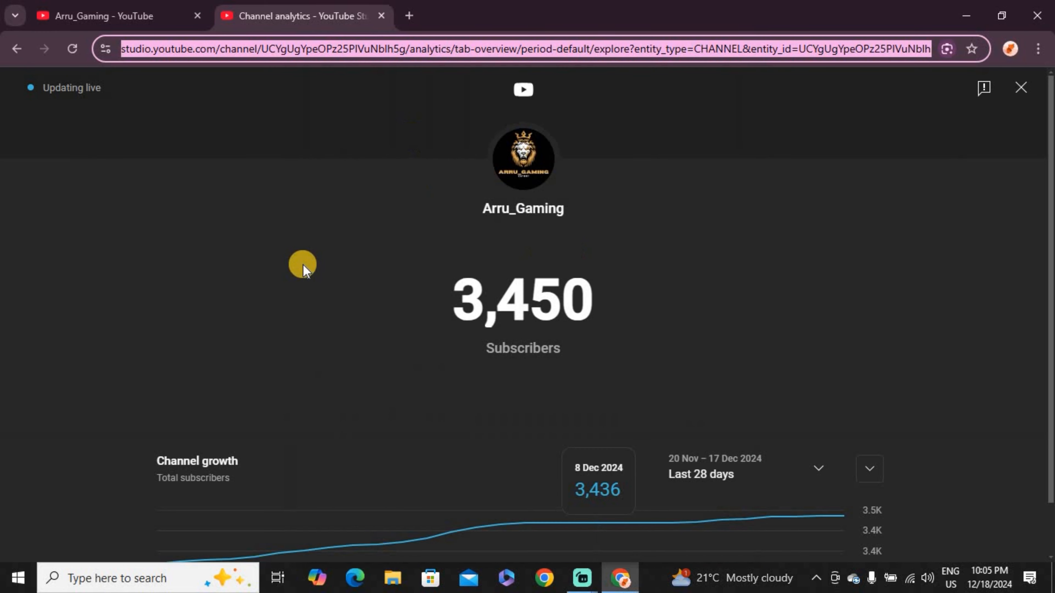
Step: Reopen the live subscriber count from the channel analytics and copy the page's address
{"action": "left_click", "coordinate": [280, 171]}
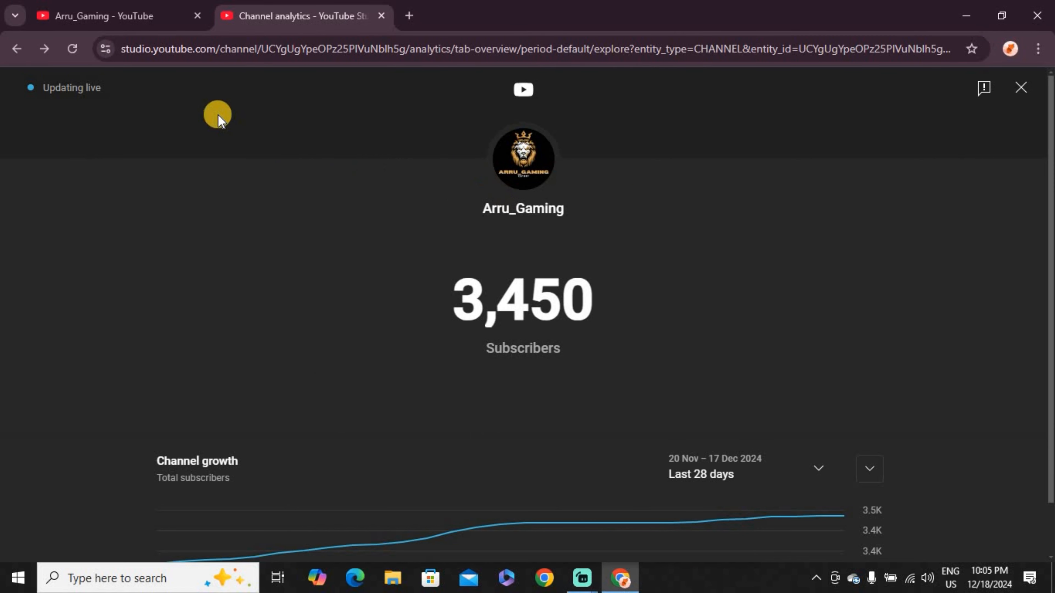
{"action": "left_click", "coordinate": [24, 51]}
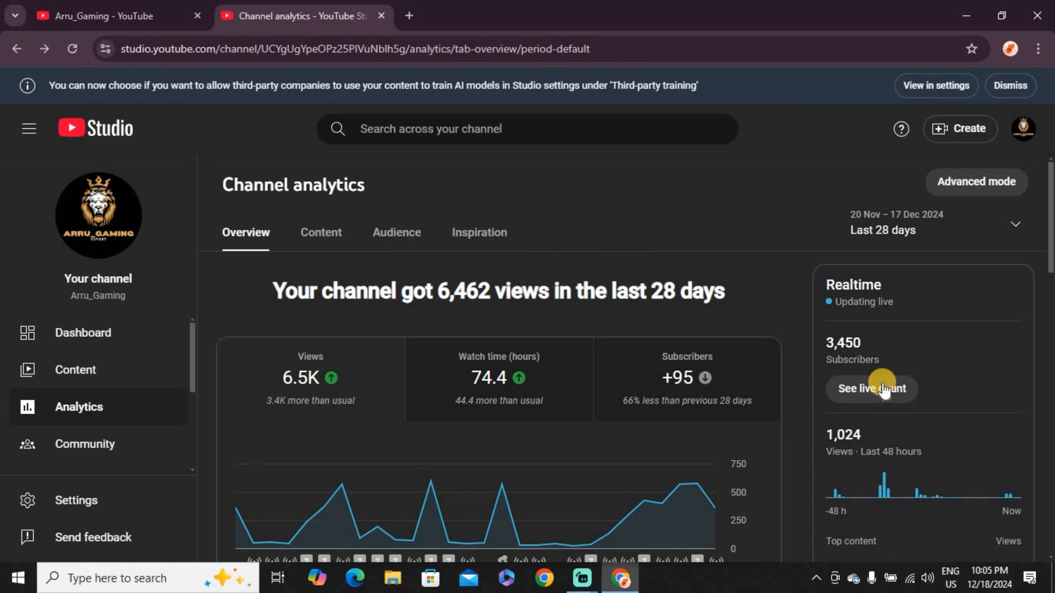
{"action": "left_click", "coordinate": [883, 390]}
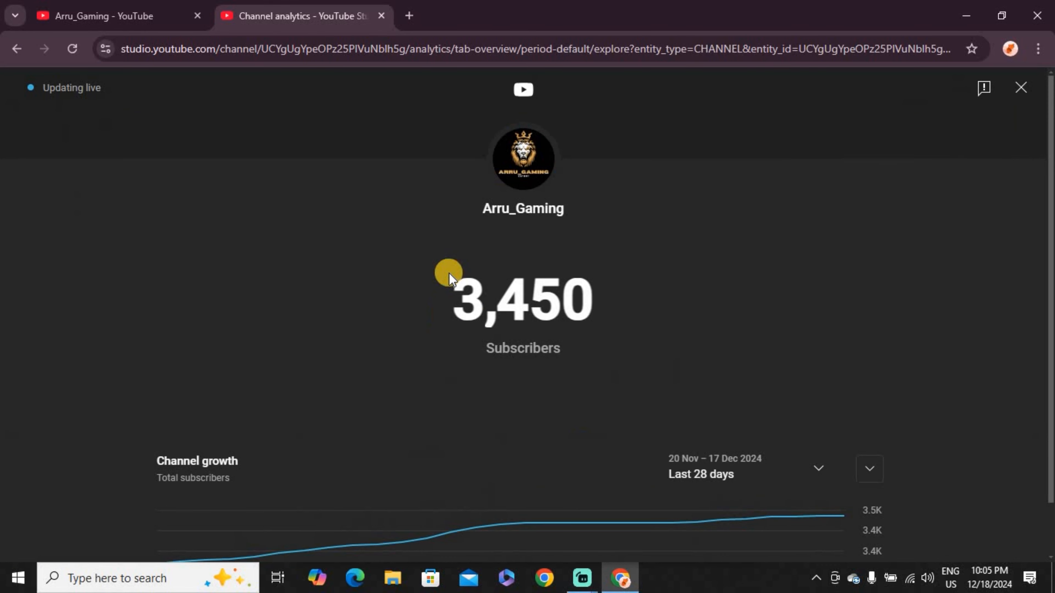
{"action": "left_click", "coordinate": [509, 49]}
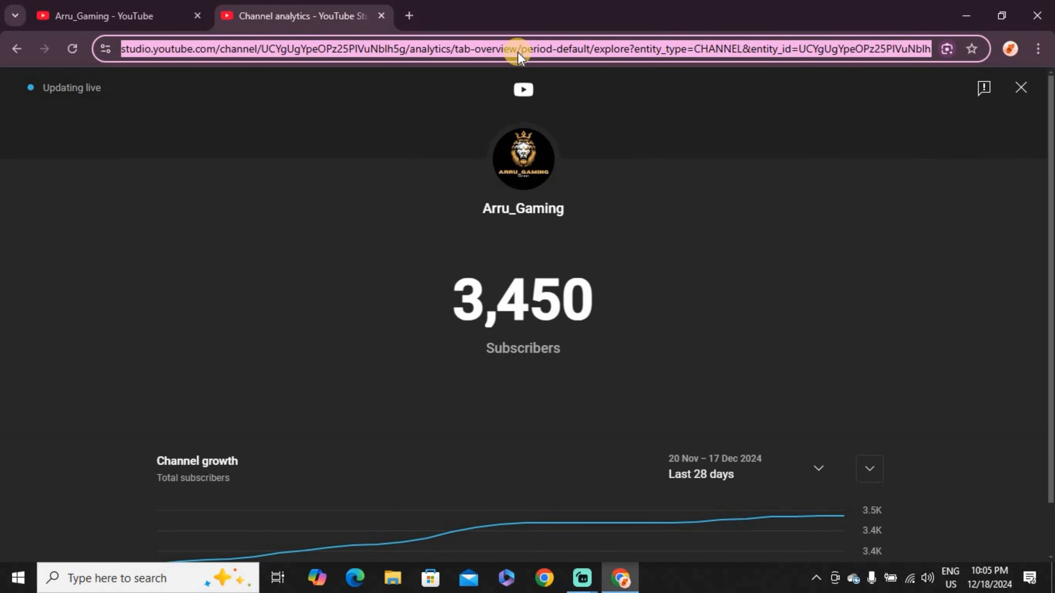
{"action": "key", "text": "alt+Tab"}
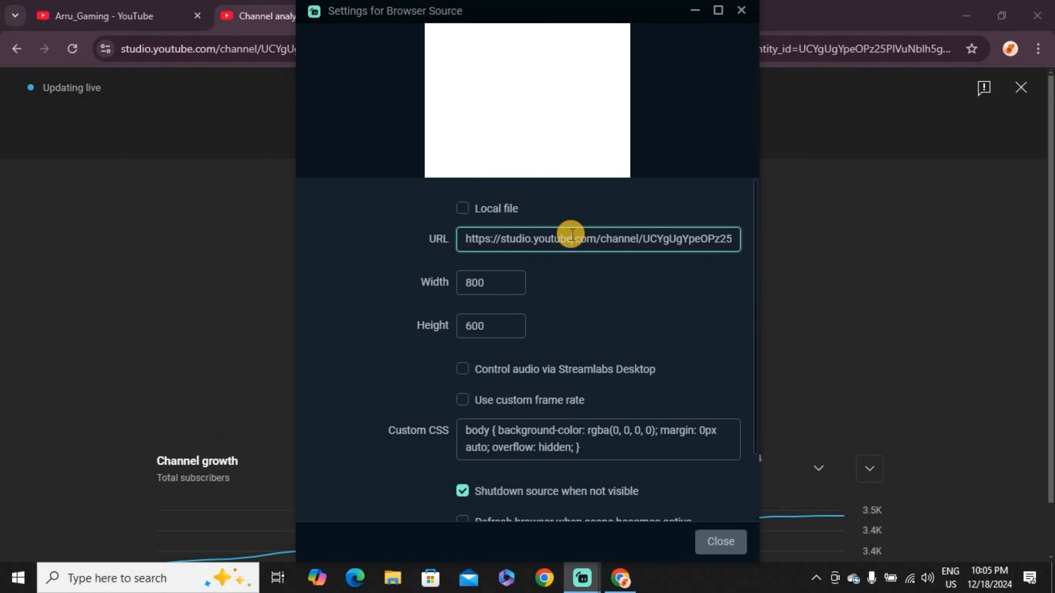
Step: Replace the browser source's URL with the copied live count address and close the source settings
{"action": "triple_click", "coordinate": [573, 235]}
{"action": "key", "text": "ctrl+v"}
{"action": "left_click", "coordinate": [550, 313]}
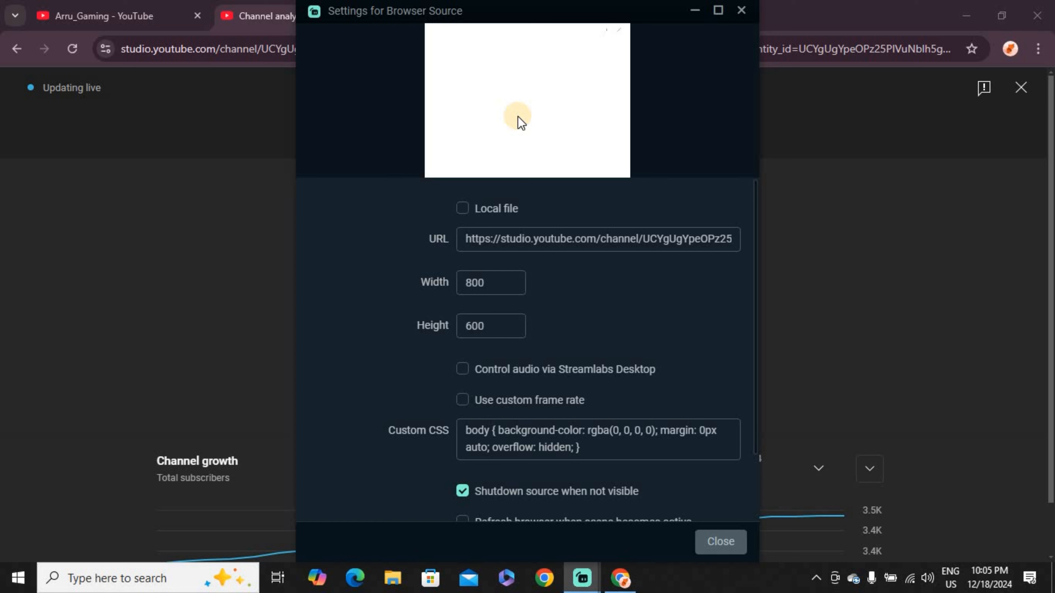
{"action": "left_click", "coordinate": [520, 97]}
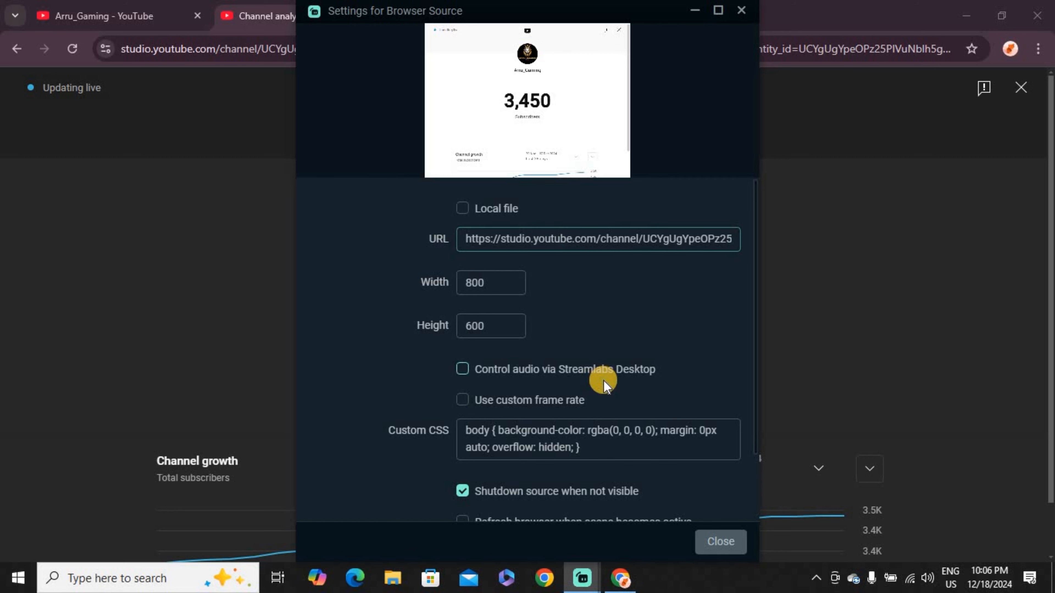
{"action": "scroll", "coordinate": [572, 420], "scroll_direction": "down", "scroll_amount": 2}
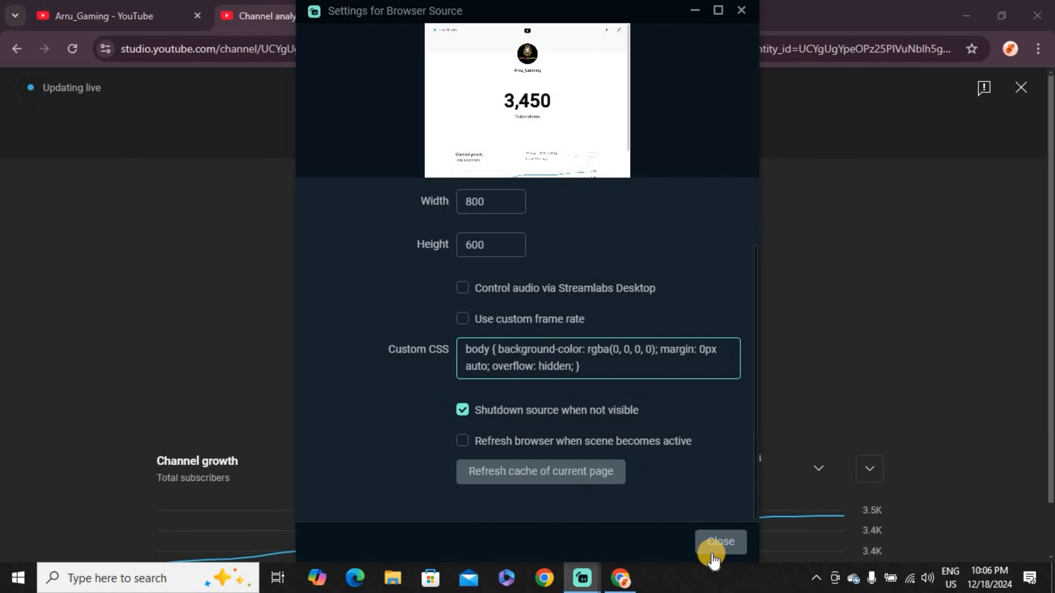
{"action": "left_click", "coordinate": [731, 551]}
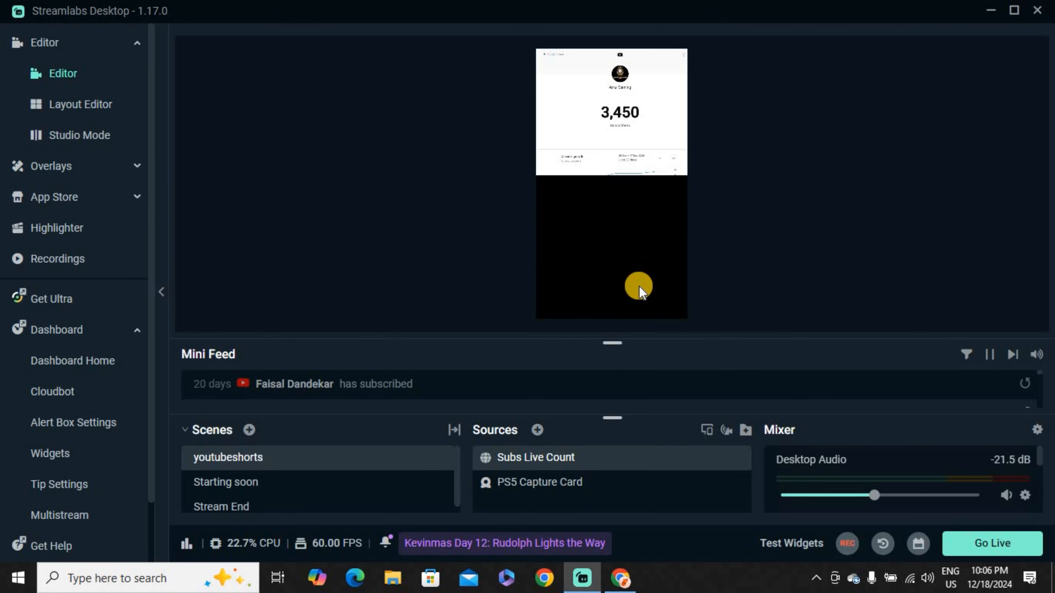
Step: Move the live count source down the canvas to about 292 px from its upper edge, keeping it selected
{"action": "left_click", "coordinate": [615, 206]}
{"action": "left_click_drag", "start_coordinate": [616, 207], "coordinate": [621, 207]}
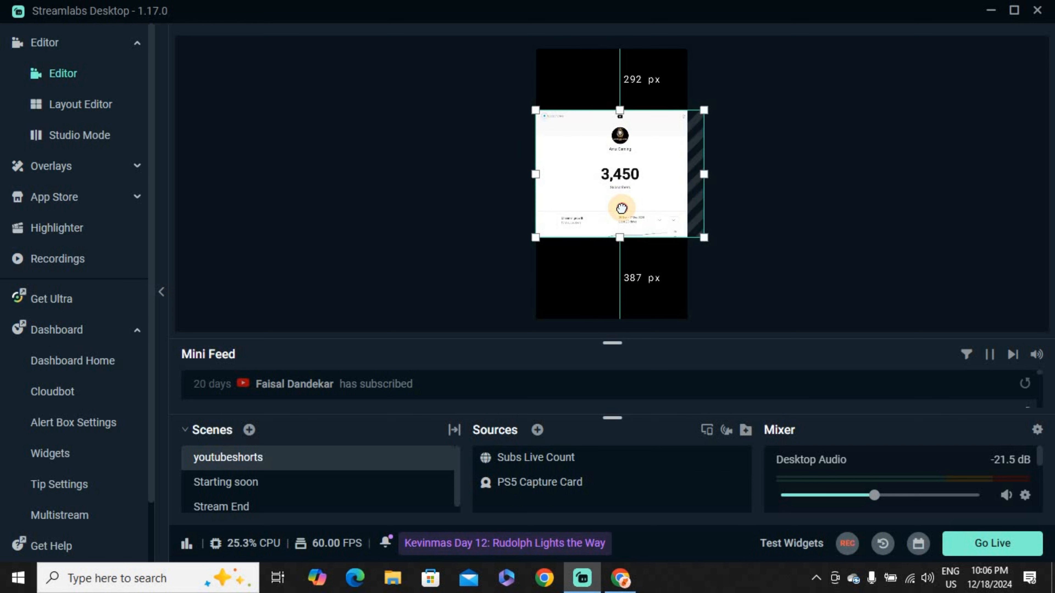
{"action": "left_click", "coordinate": [592, 291]}
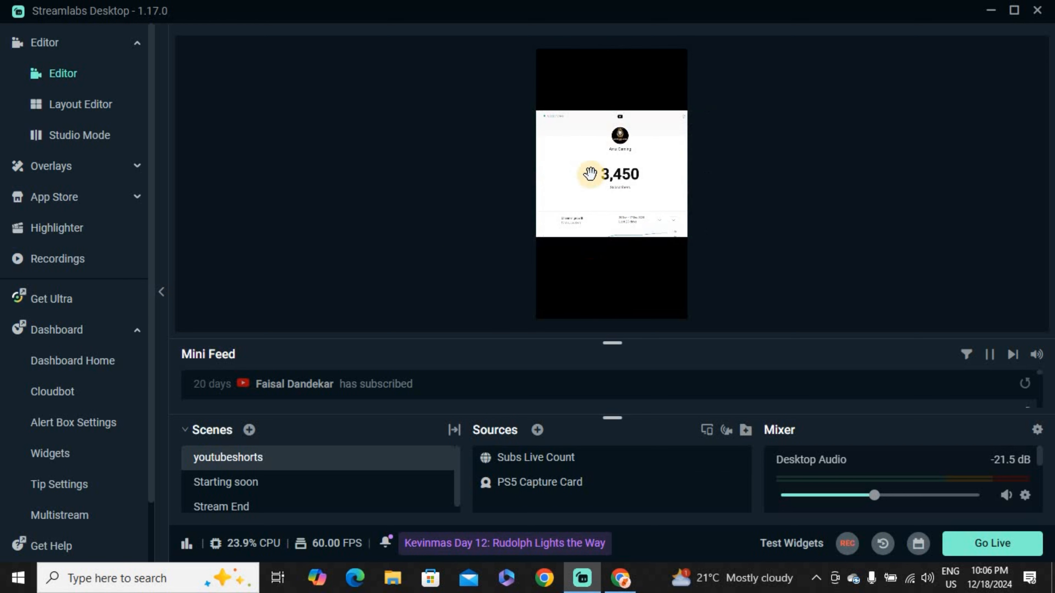
{"action": "left_click", "coordinate": [616, 164]}
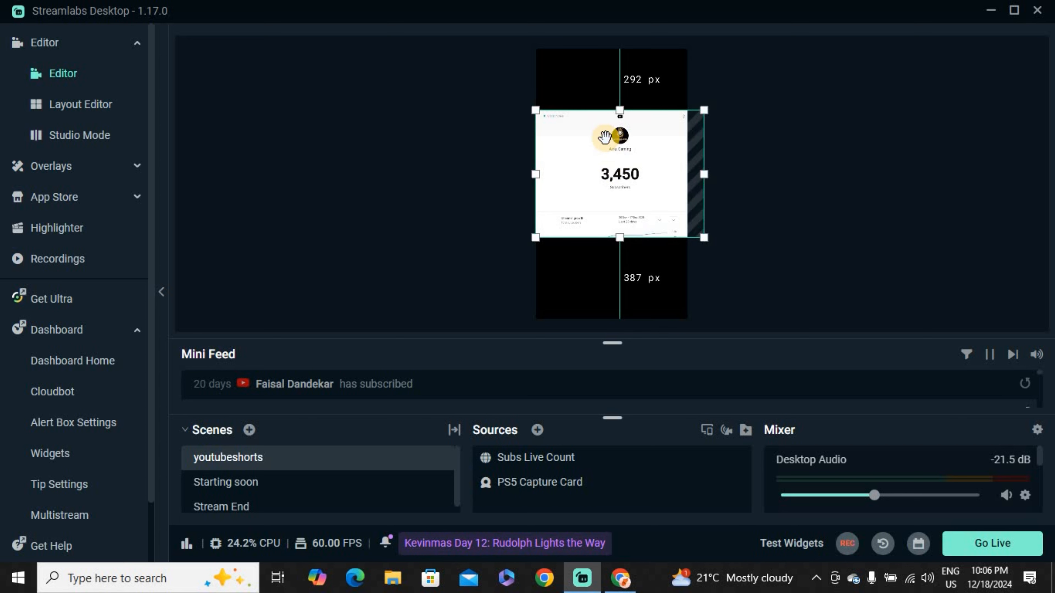
Step: Scale the live count source to about 736 by 552 px, about 245 px below the canvas's upper edge
{"action": "left_click", "coordinate": [572, 102]}
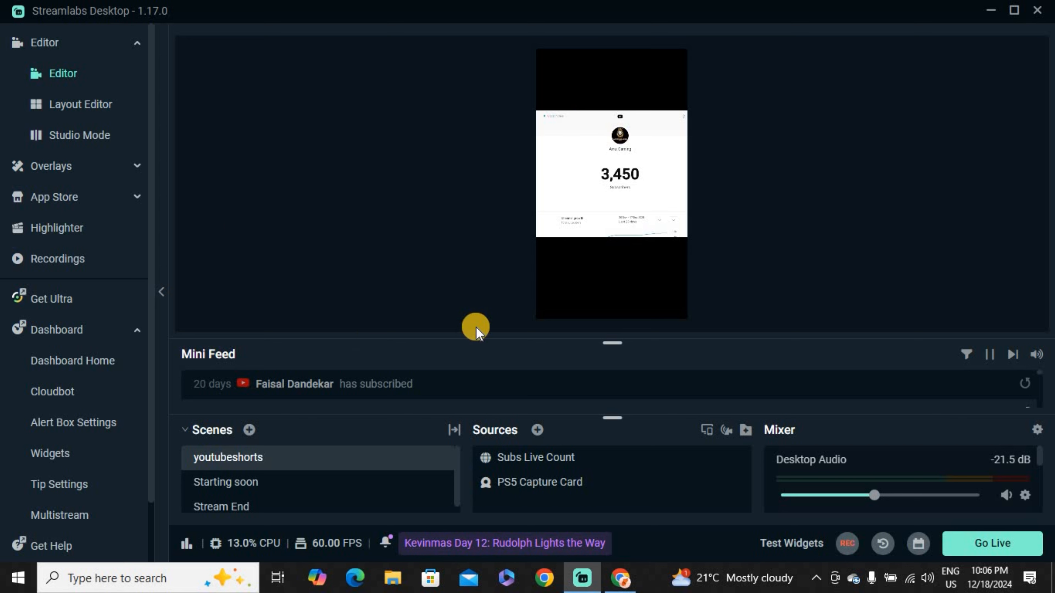
{"action": "left_click", "coordinate": [634, 171]}
{"action": "left_click_drag", "start_coordinate": [601, 157], "coordinate": [660, 219]}
Step: Edit the live count source's transform, setting the left and right crop to 290 each
{"action": "right_click", "coordinate": [646, 174]}
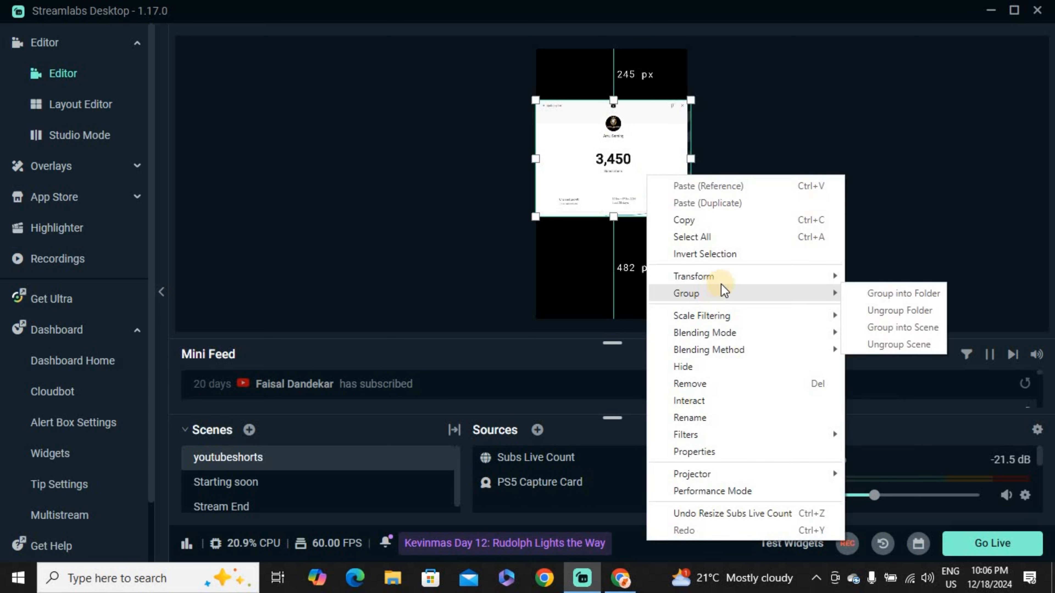
{"action": "mouse_move", "coordinate": [726, 281]}
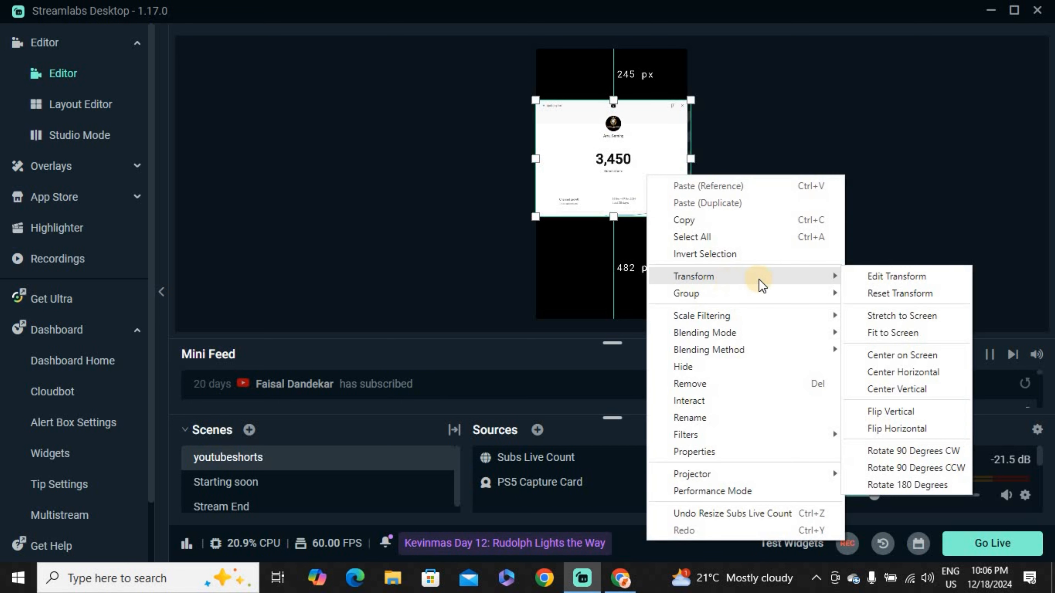
{"action": "left_click", "coordinate": [872, 277]}
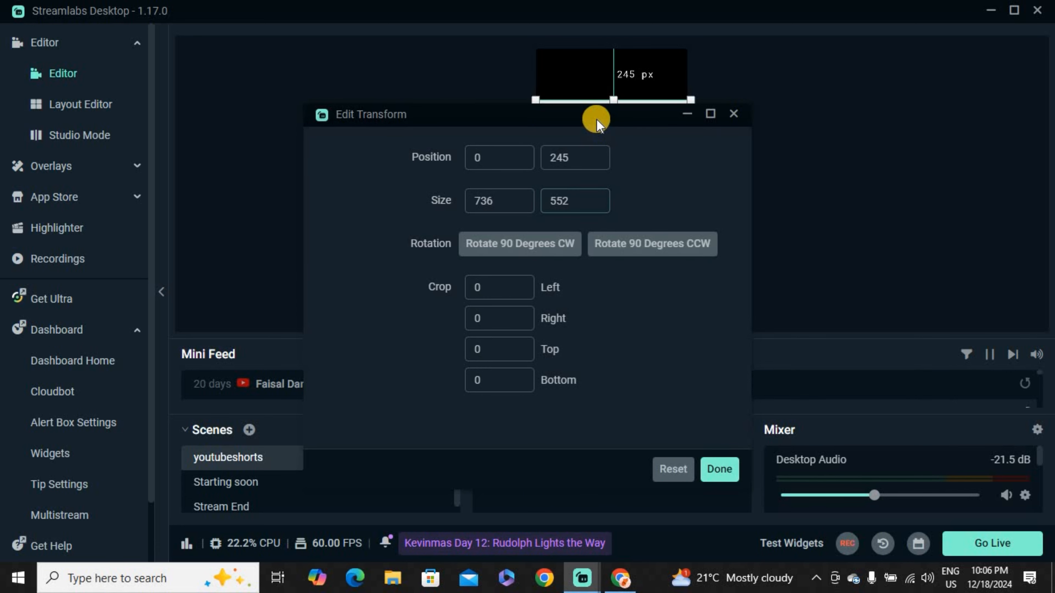
{"action": "left_click_drag", "start_coordinate": [596, 119], "coordinate": [674, 248]}
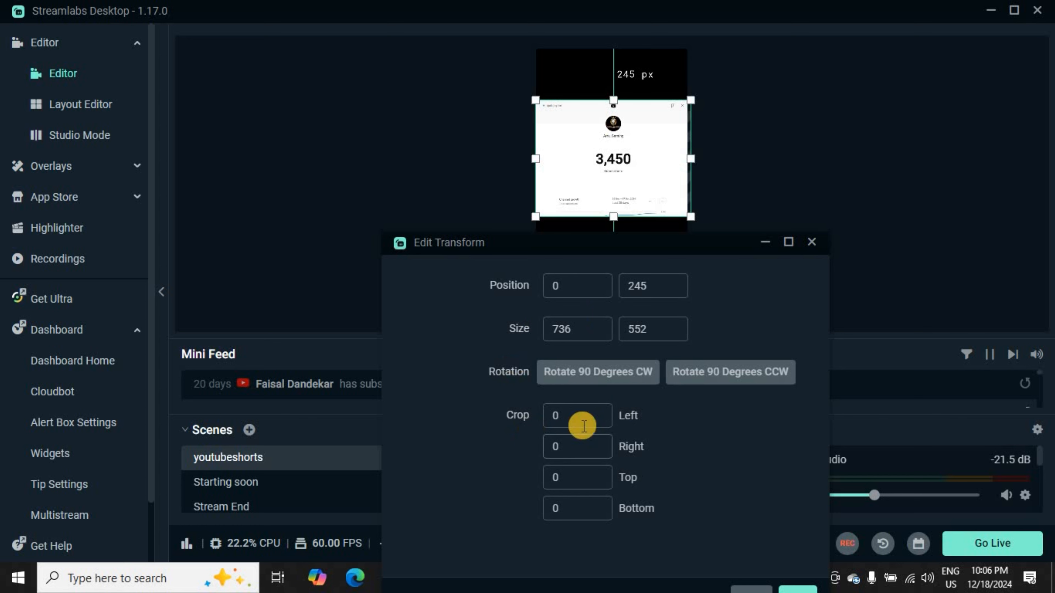
{"action": "left_click", "coordinate": [553, 421]}
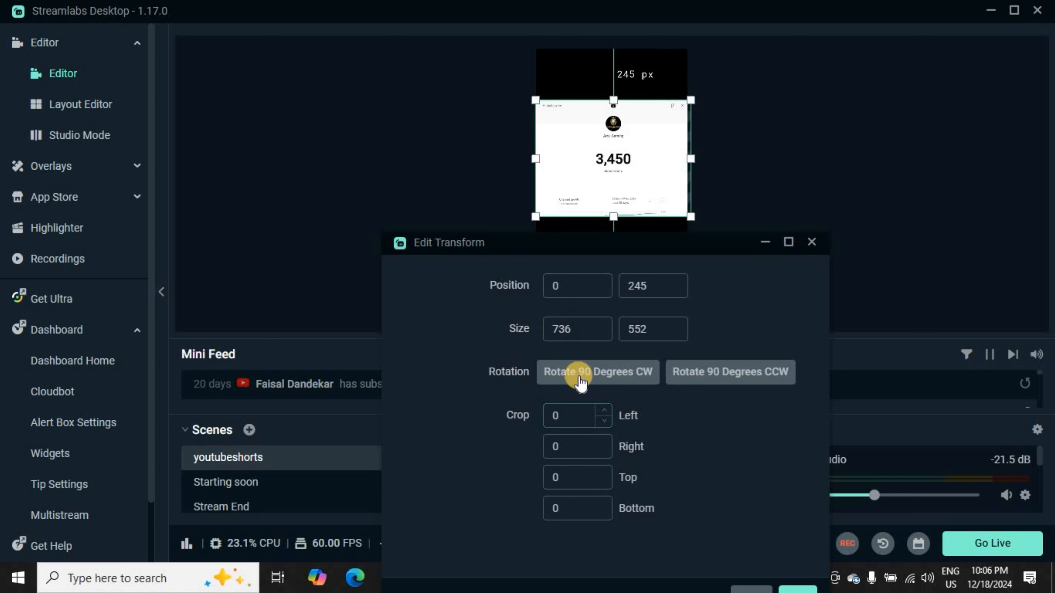
{"action": "left_click_drag", "start_coordinate": [561, 416], "coordinate": [540, 416]}
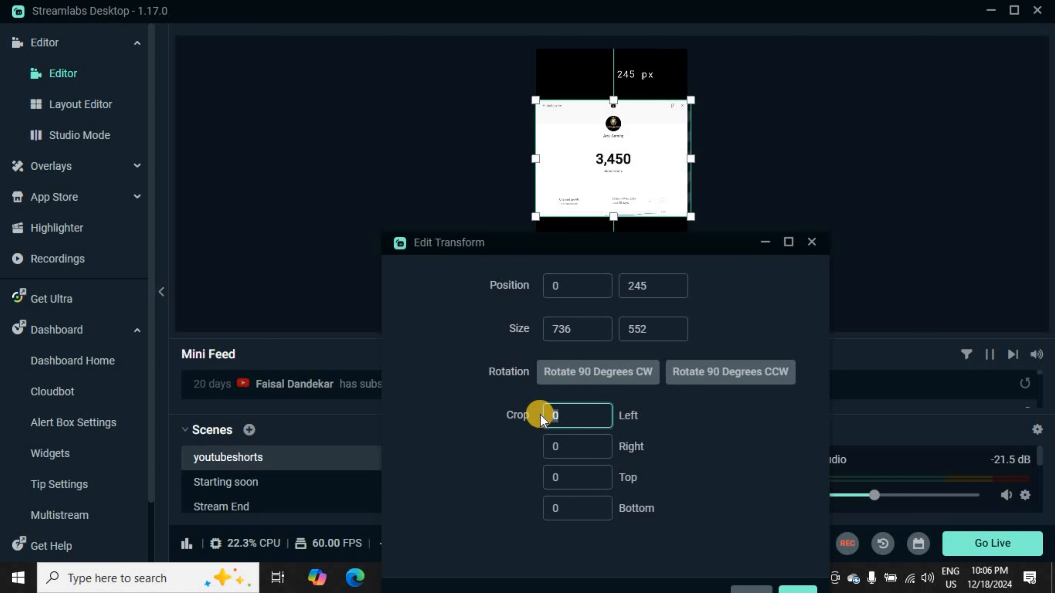
{"action": "type", "text": "290"}
{"action": "left_click_drag", "start_coordinate": [567, 444], "coordinate": [516, 446]}
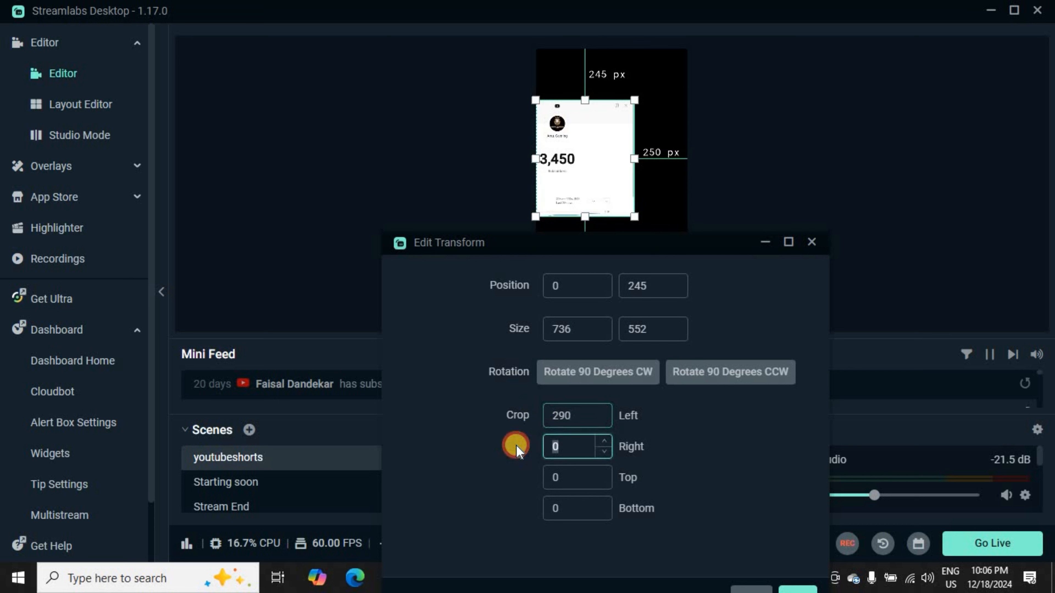
{"action": "type", "text": "290"}
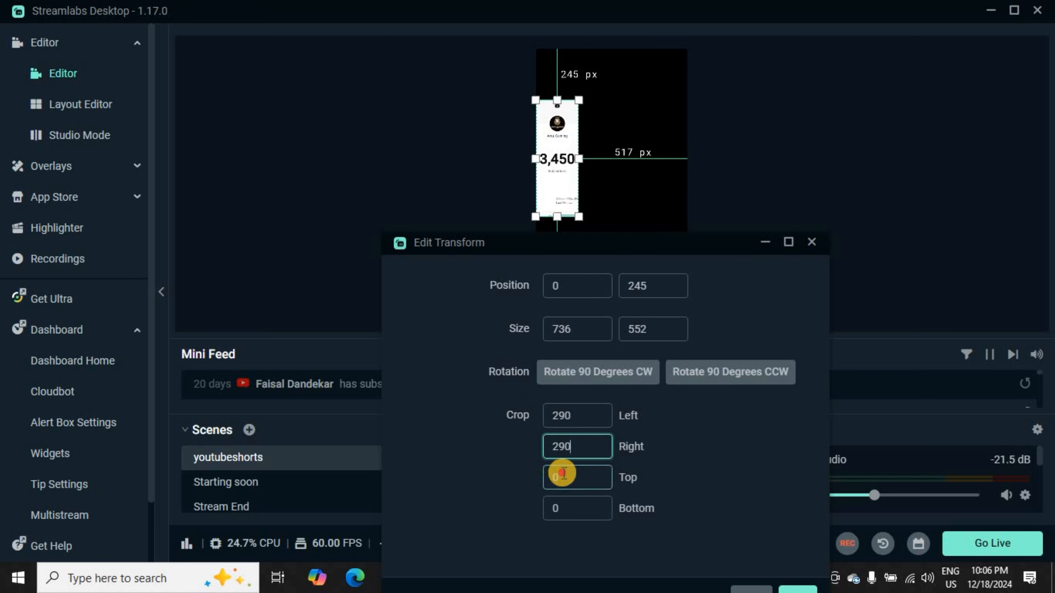
Step: Set the source's top and bottom crop to 250 each and finish the transform edit
{"action": "left_click_drag", "start_coordinate": [563, 474], "coordinate": [539, 478]}
{"action": "type", "text": "250"}
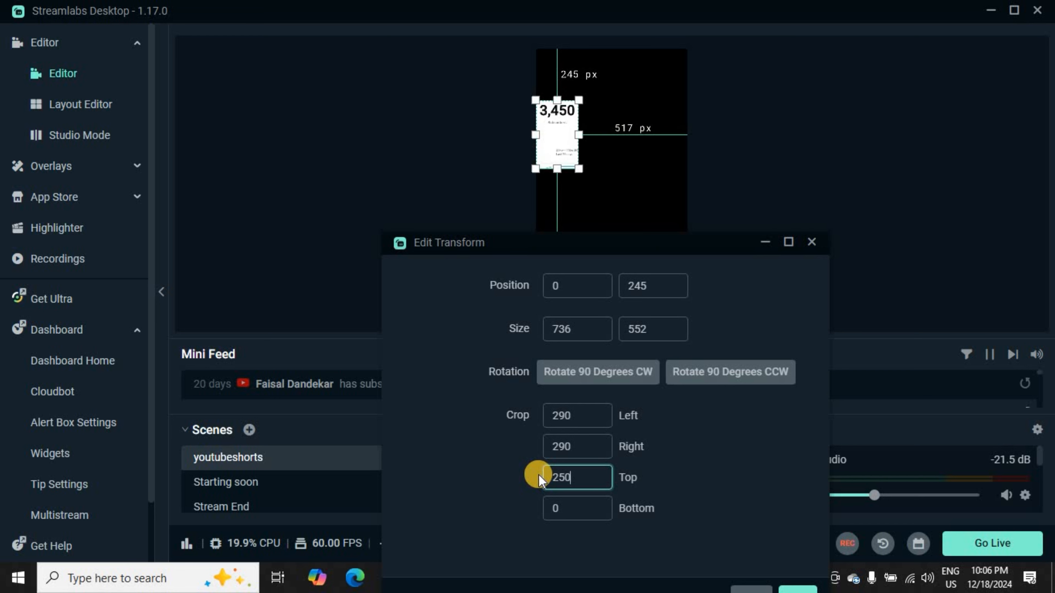
{"action": "left_click", "coordinate": [537, 510]}
{"action": "type", "text": "2"}
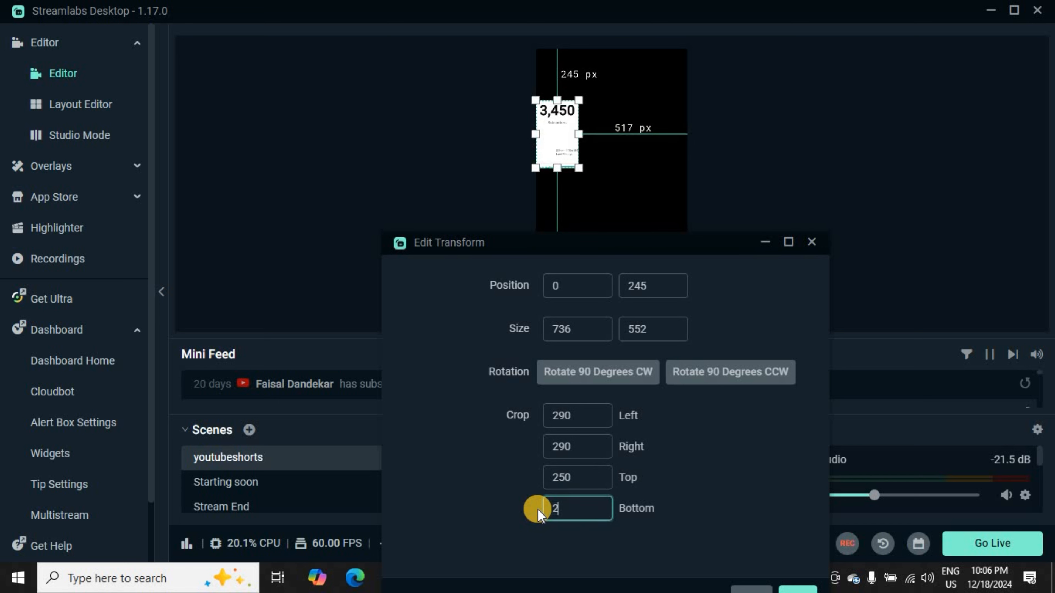
{"action": "type", "text": "60"}
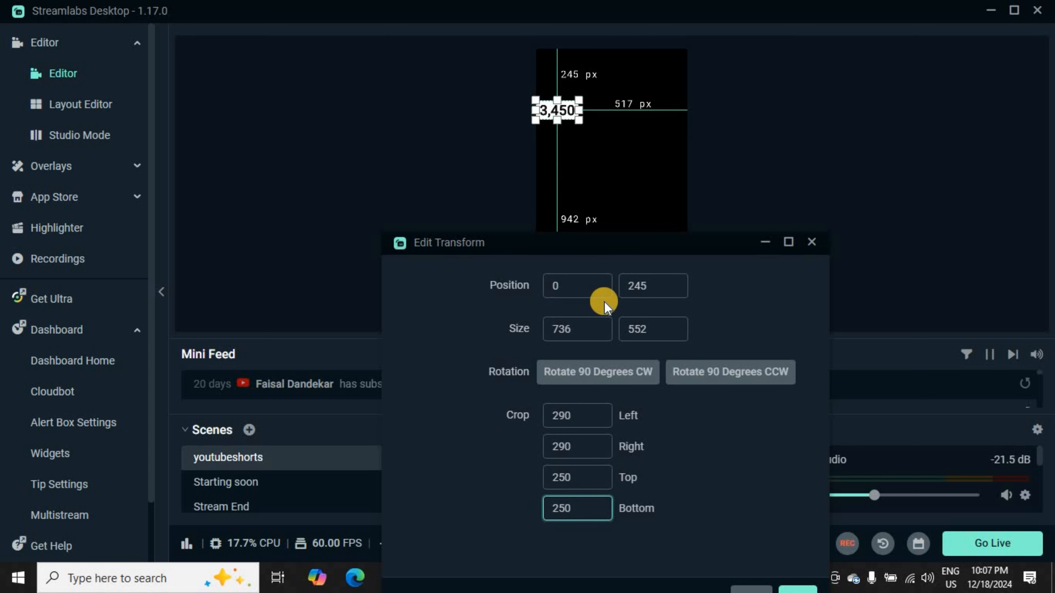
{"action": "left_click_drag", "start_coordinate": [544, 244], "coordinate": [280, 164]}
{"action": "left_click", "coordinate": [533, 517]}
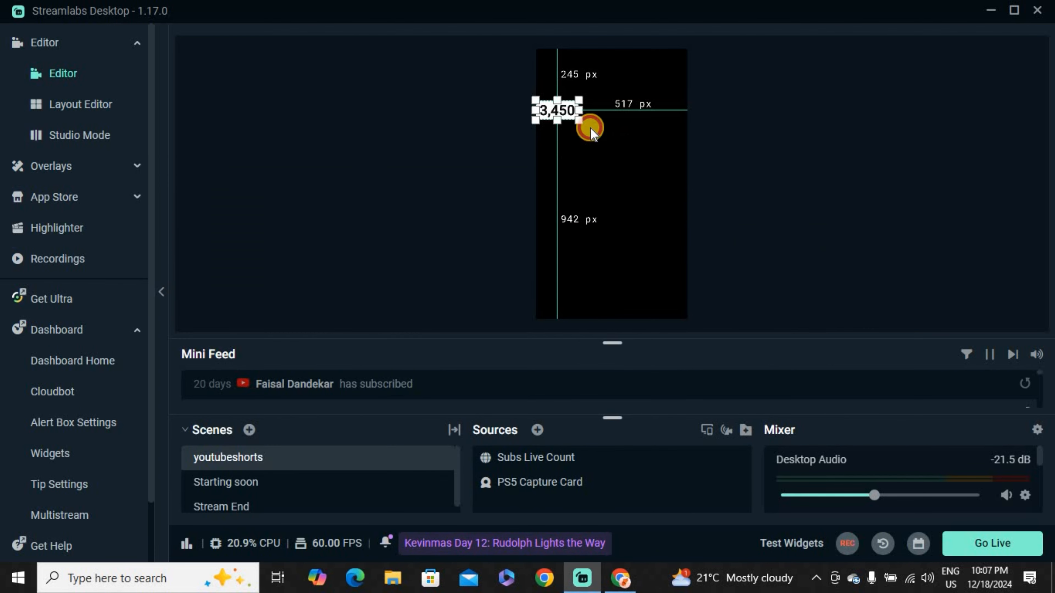
Step: Move the cropped subscriber count to about 183 px from the canvas's left edge and 395 px from its upper edge
{"action": "left_click_drag", "start_coordinate": [557, 110], "coordinate": [597, 144]}
{"action": "left_click", "coordinate": [591, 143]}
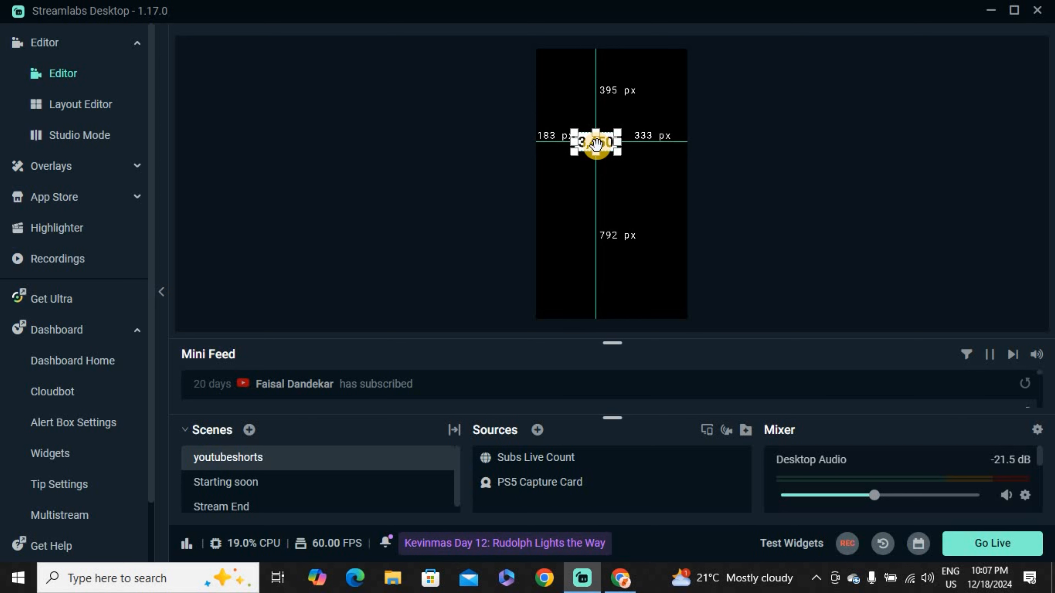
{"action": "left_click_drag", "start_coordinate": [597, 144], "coordinate": [596, 145]}
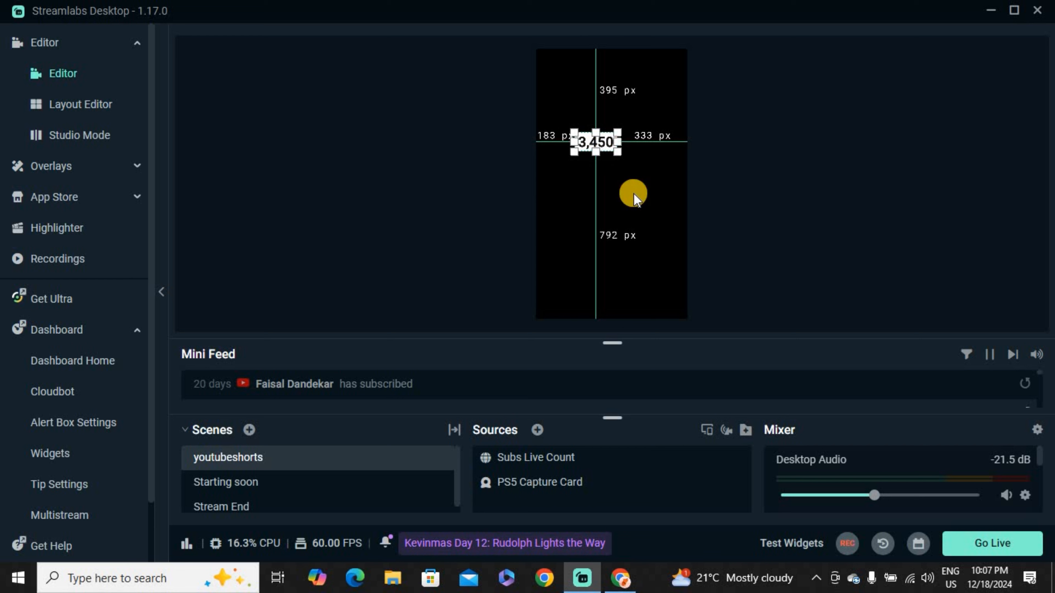
{"action": "left_click", "coordinate": [640, 190]}
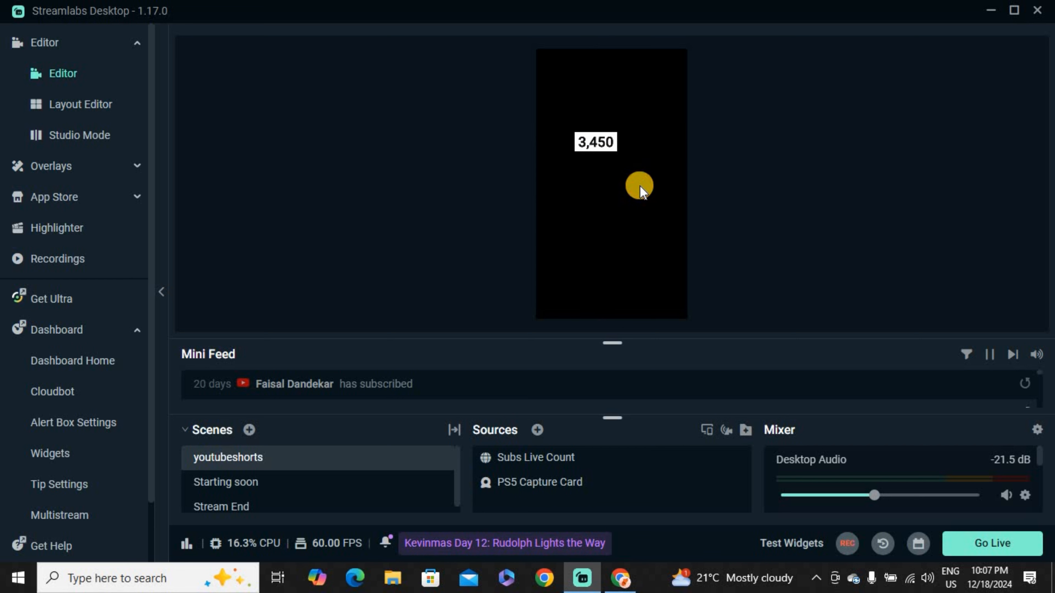
{"action": "left_click", "coordinate": [597, 144]}
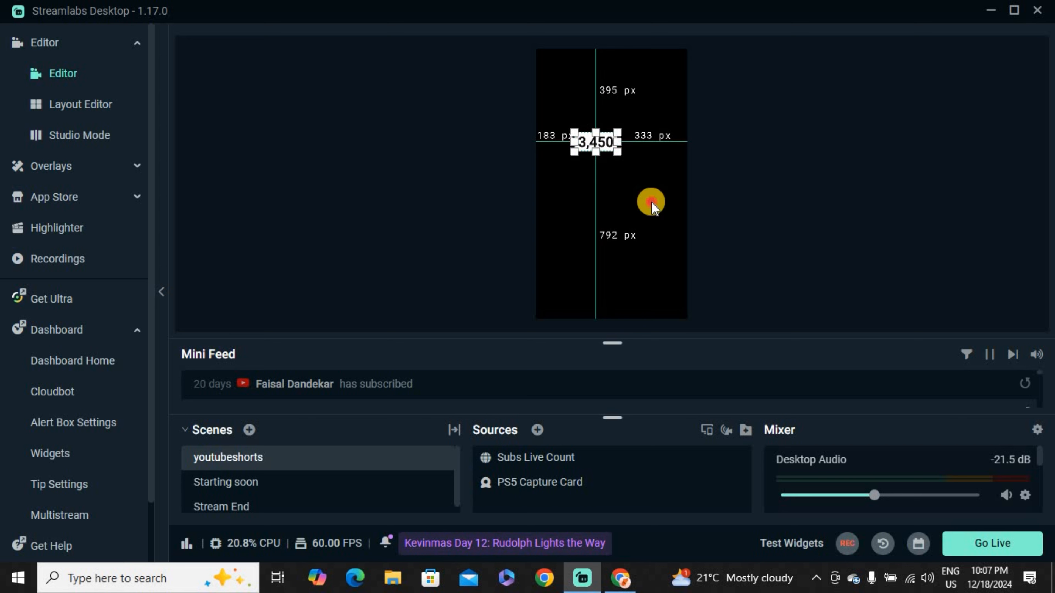
{"action": "left_click", "coordinate": [650, 200]}
Step: Move the subscriber count near the canvas centre, about 275 px from the left edge and 600 px from the upper edge
{"action": "left_click_drag", "start_coordinate": [598, 142], "coordinate": [615, 186]}
{"action": "left_click", "coordinate": [618, 184]}
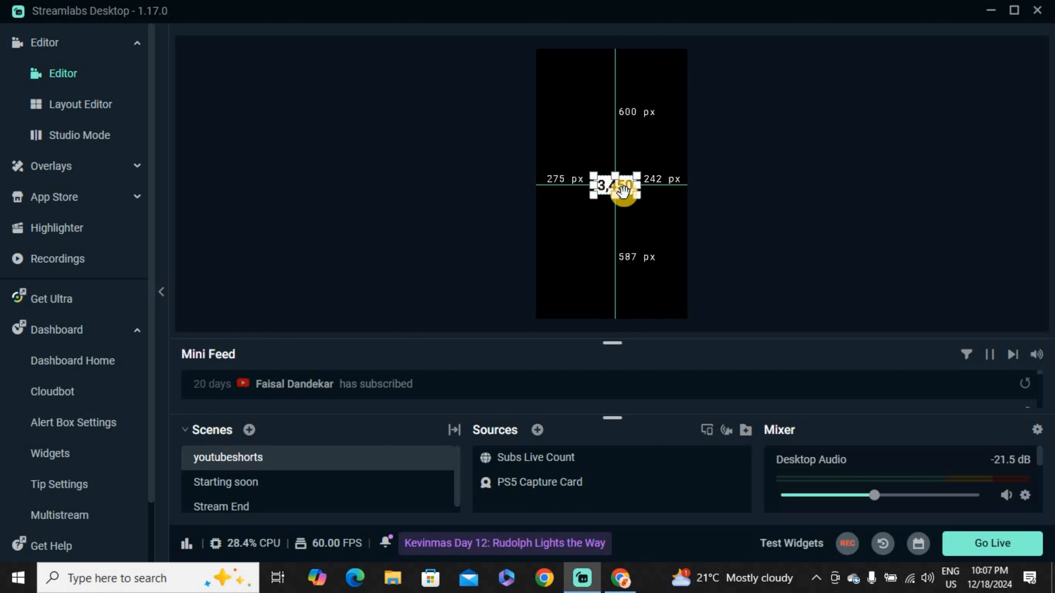
{"action": "left_click", "coordinate": [660, 239]}
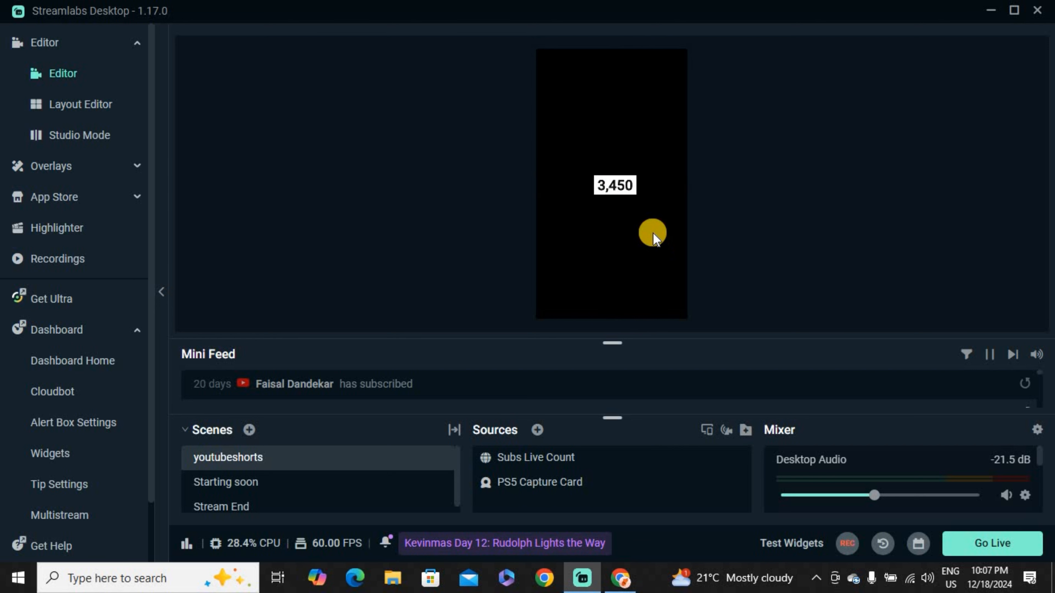
Step: Reopen the subscriber count's transform settings to review its position, size and crop values, leaving them as set
{"action": "right_click", "coordinate": [617, 185]}
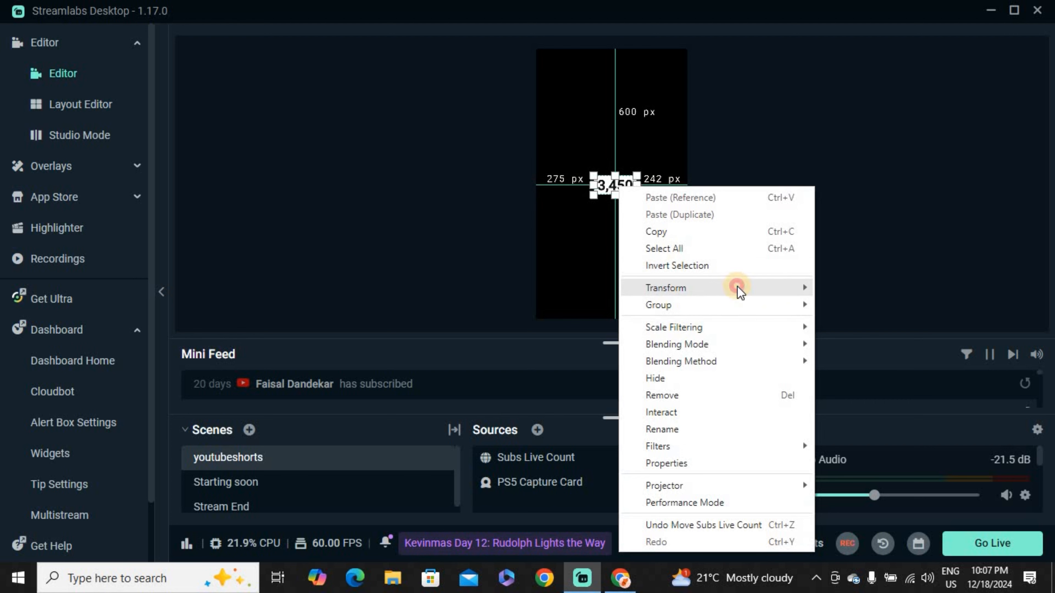
{"action": "mouse_move", "coordinate": [734, 288]}
{"action": "left_click", "coordinate": [852, 290]}
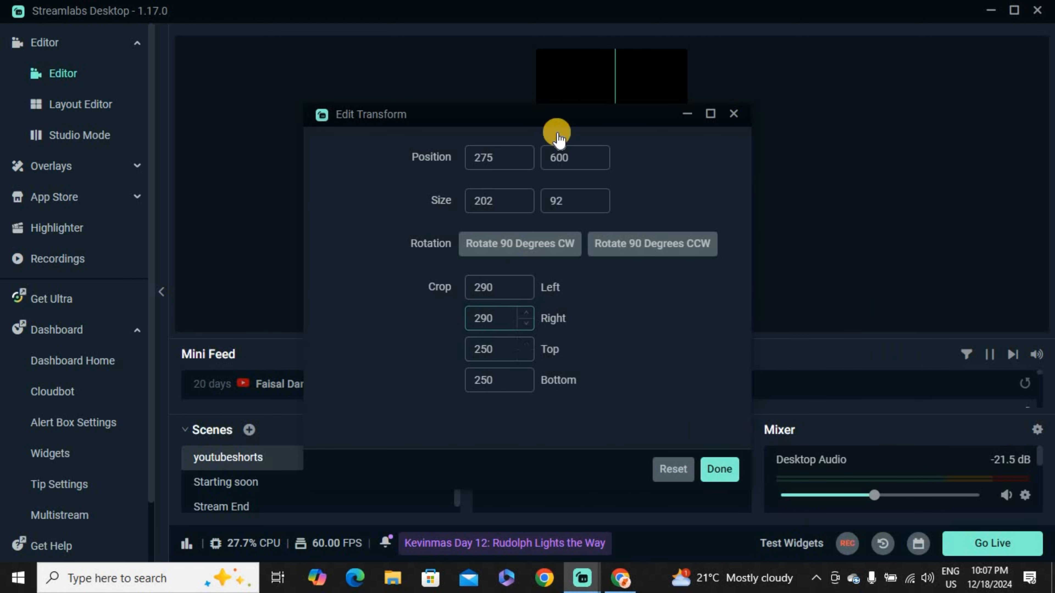
{"action": "left_click_drag", "start_coordinate": [563, 107], "coordinate": [613, 197]}
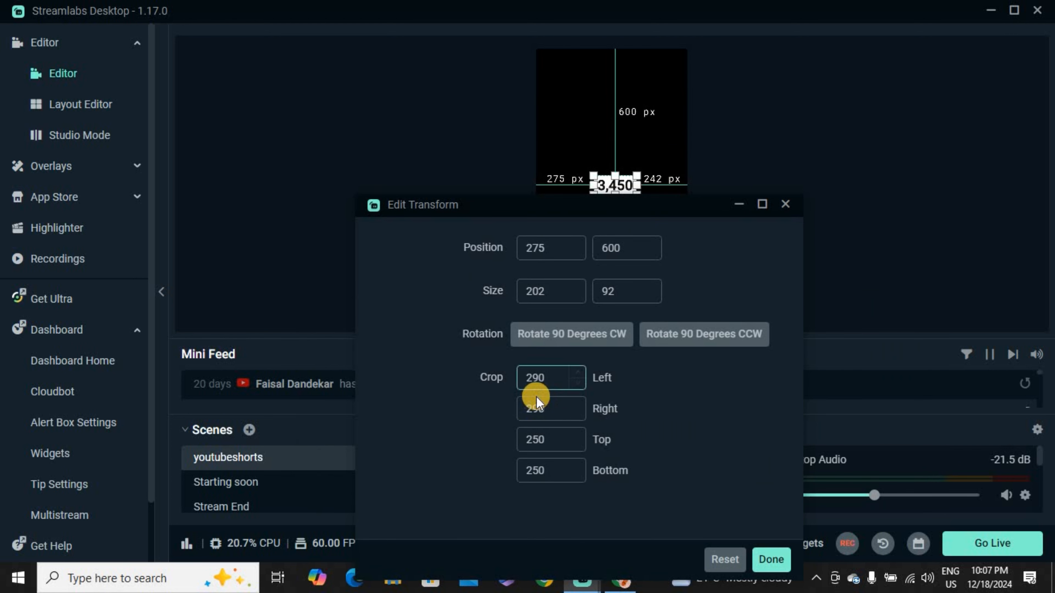
{"action": "left_click", "coordinate": [771, 560]}
{"action": "left_click", "coordinate": [662, 260]}
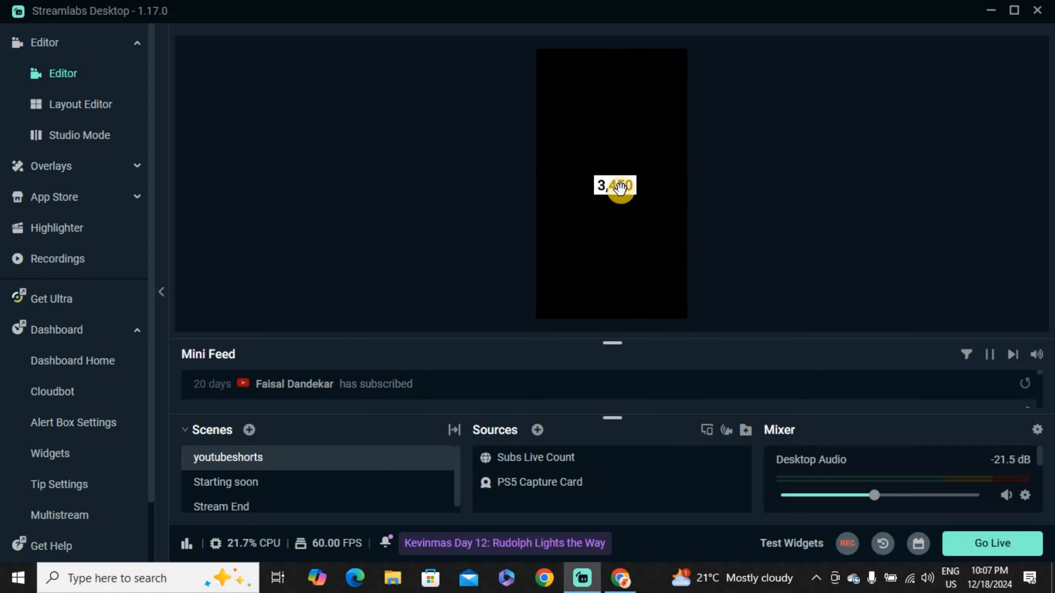
Step: Move the cropped subscriber count into the canvas's upper-right corner, about 517 px from the left edge
{"action": "left_click_drag", "start_coordinate": [617, 190], "coordinate": [664, 59]}
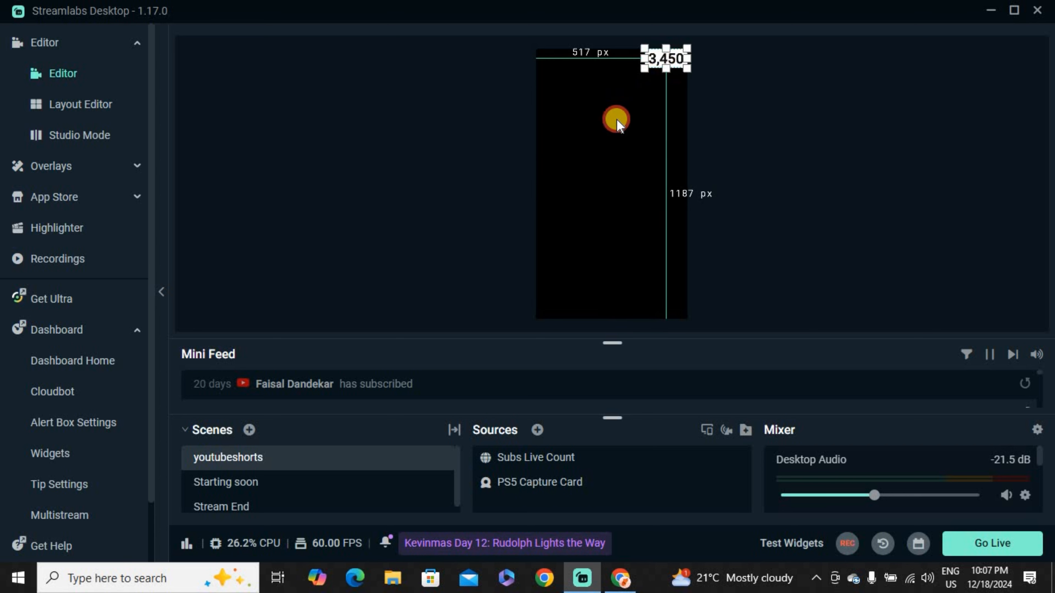
{"action": "left_click", "coordinate": [635, 98]}
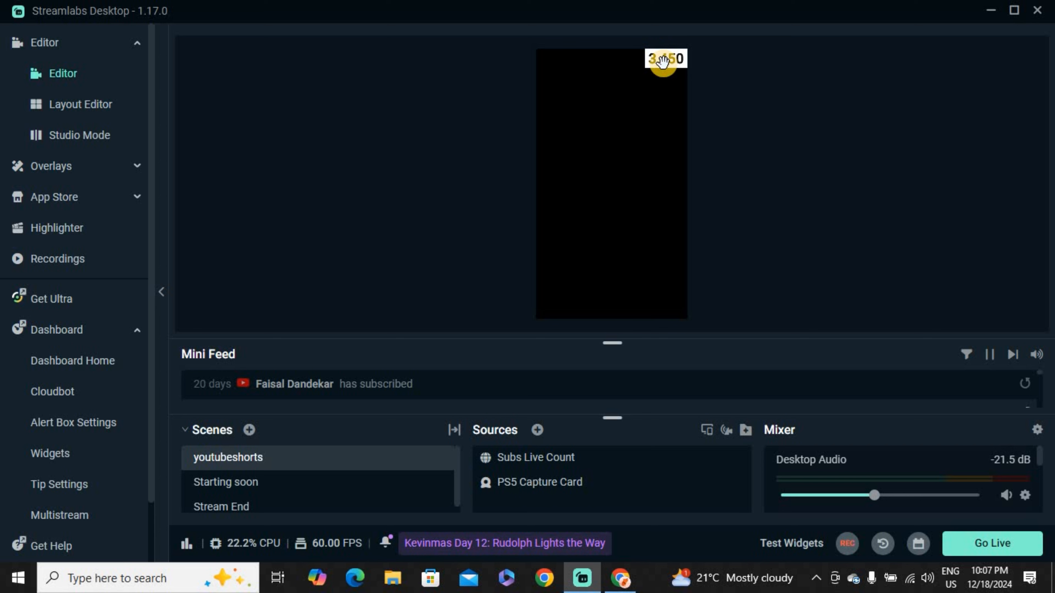
{"action": "mouse_move", "coordinate": [663, 62]}
{"action": "left_mouse_down"}
{"action": "mouse_move", "coordinate": [663, 87]}
{"action": "mouse_move", "coordinate": [656, 60]}
{"action": "left_mouse_up"}
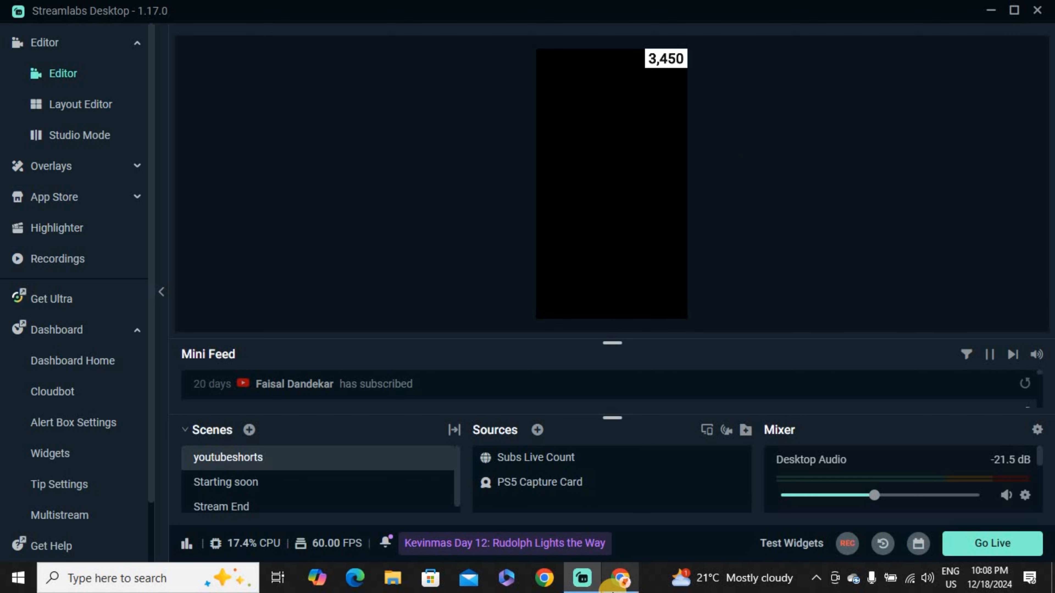
Step: Switch to Chrome and view the channel's live subscriber count page in YouTube Studio
{"action": "left_click", "coordinate": [620, 578]}
{"action": "left_click", "coordinate": [374, 279]}
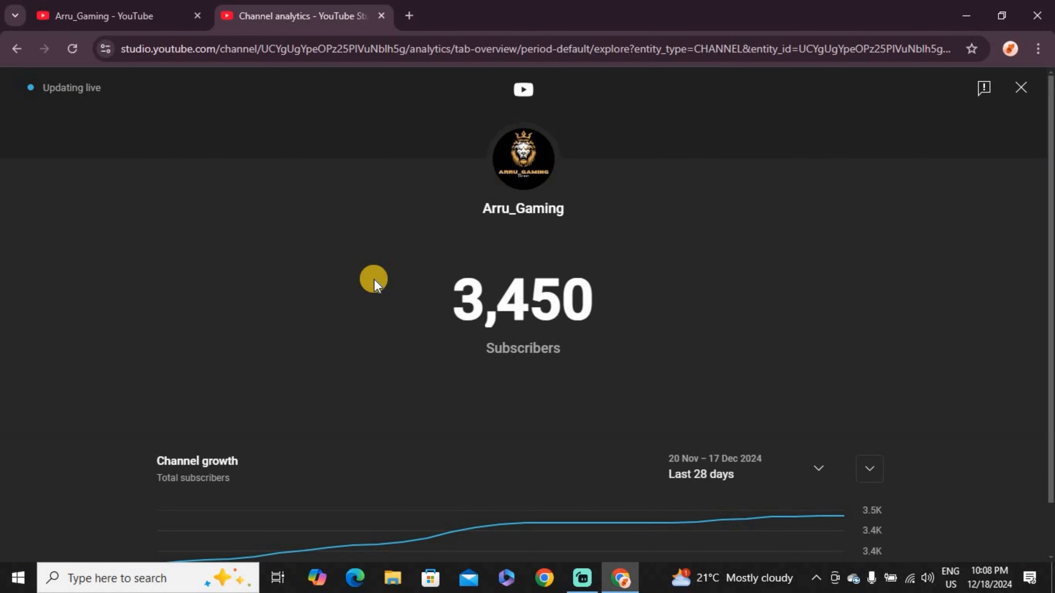